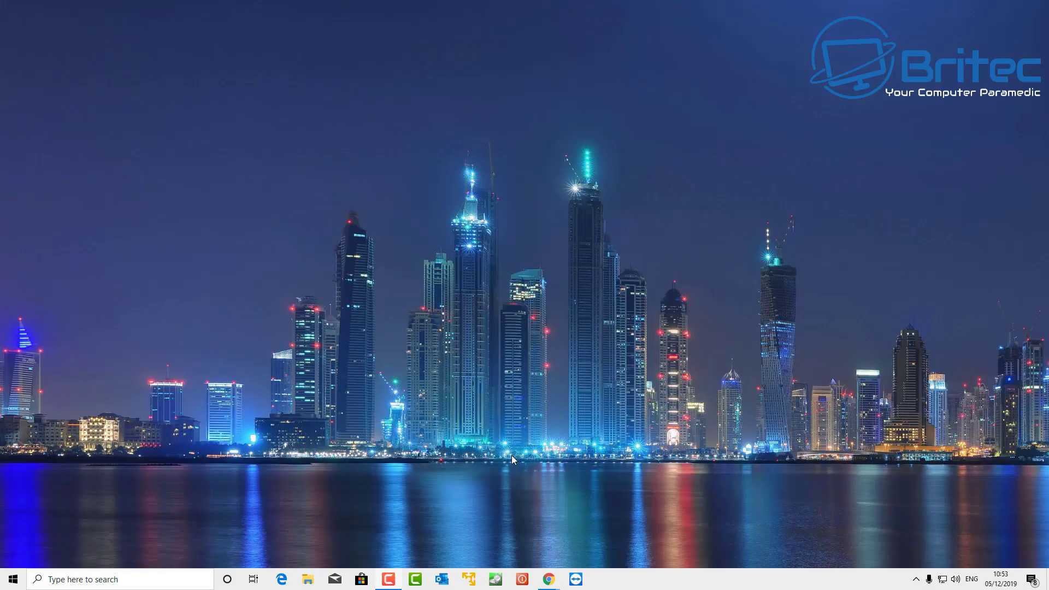
Step: Go to Settings > Update & Security > Windows Security > Virus & threat protection and scroll to Ransomware protection
click(13, 579)
click(9, 533)
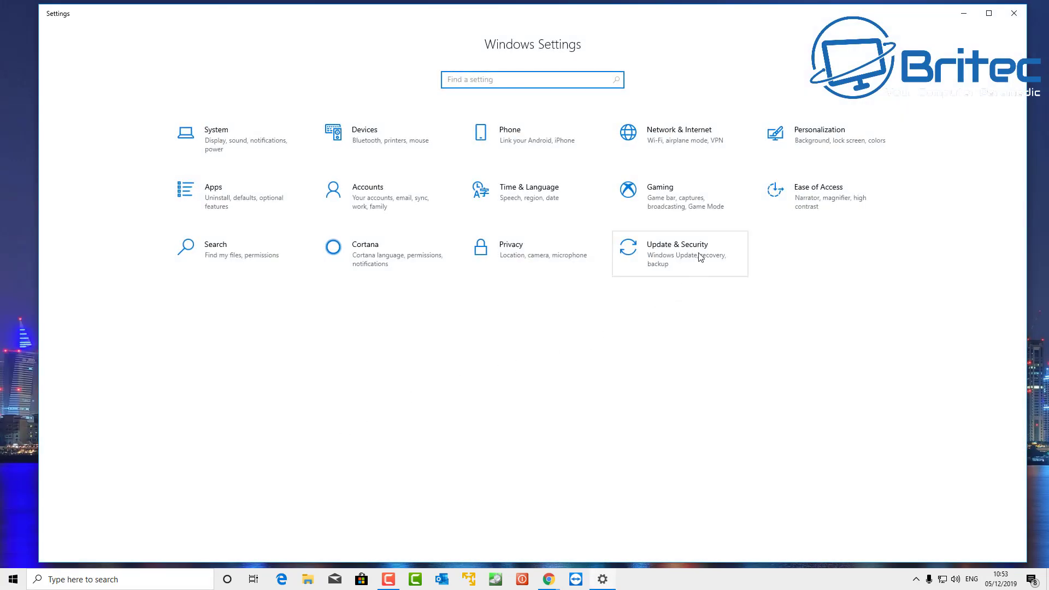
click(698, 262)
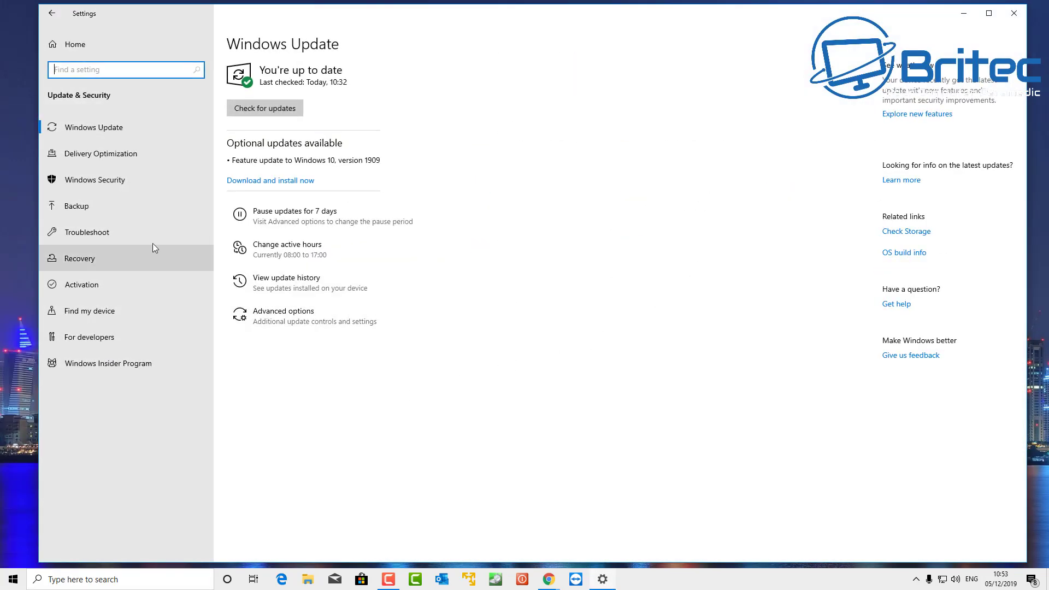
click(104, 182)
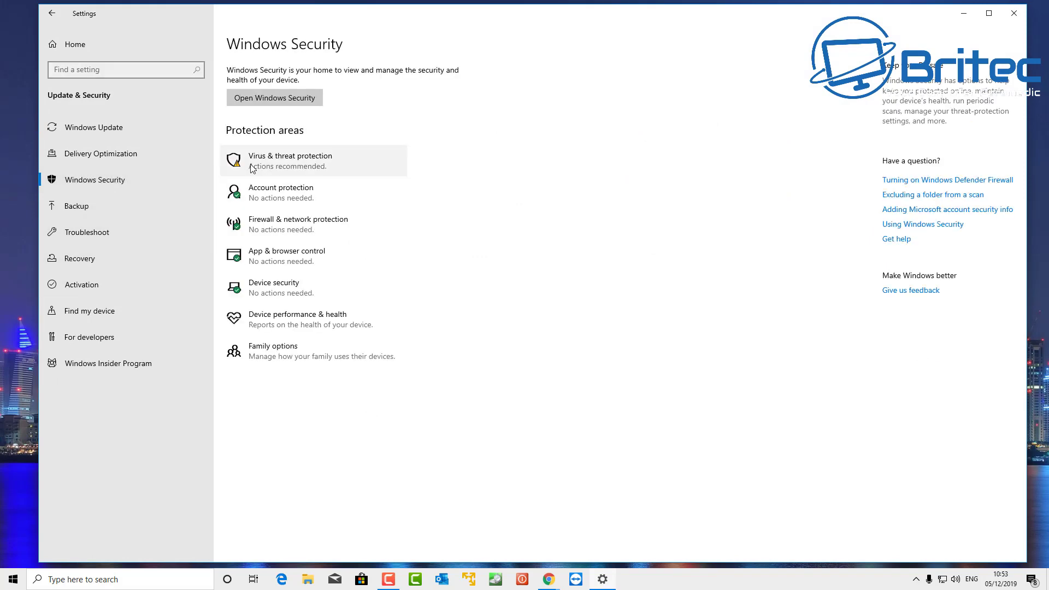
click(294, 165)
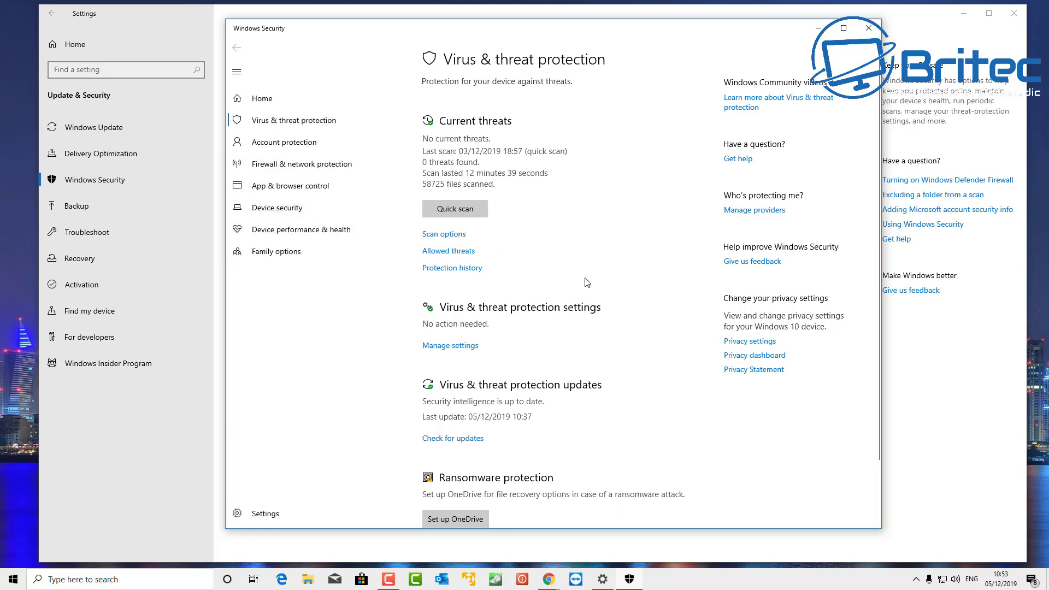
scroll(584, 286, down, 1)
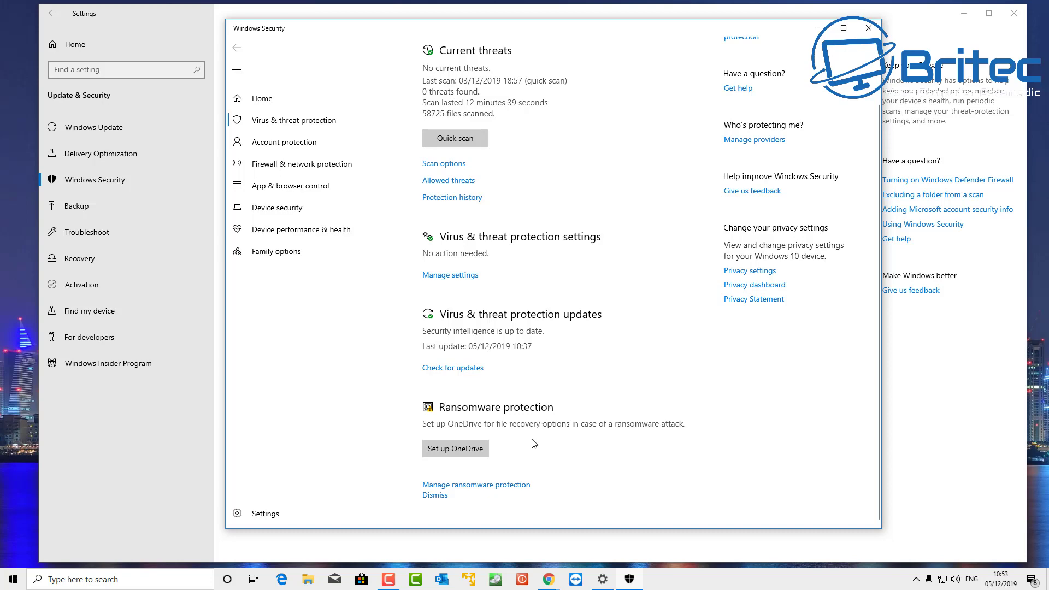
Step: View the ransomware page, then check real-time, cloud and Tamper Protection settings before closing Windows Security
click(501, 486)
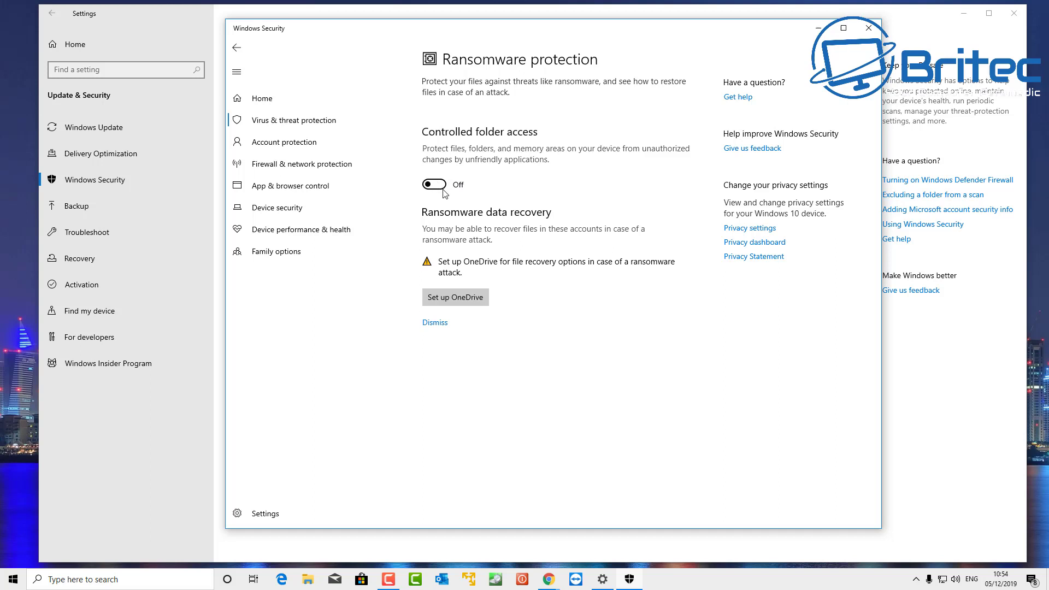
click(307, 126)
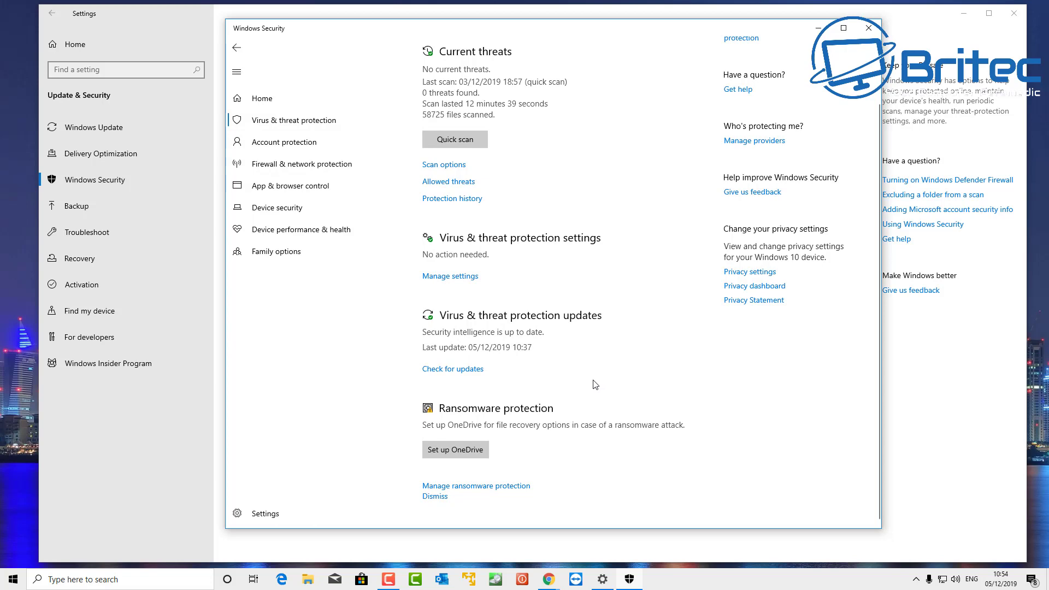
click(459, 278)
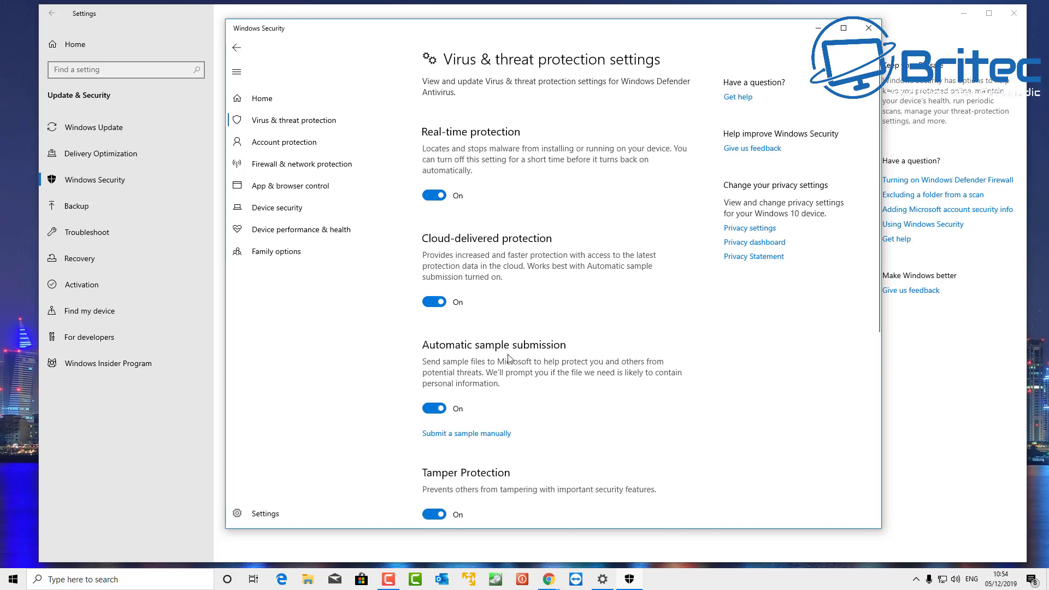
scroll(508, 359, down, 3)
scroll(508, 361, down, 3)
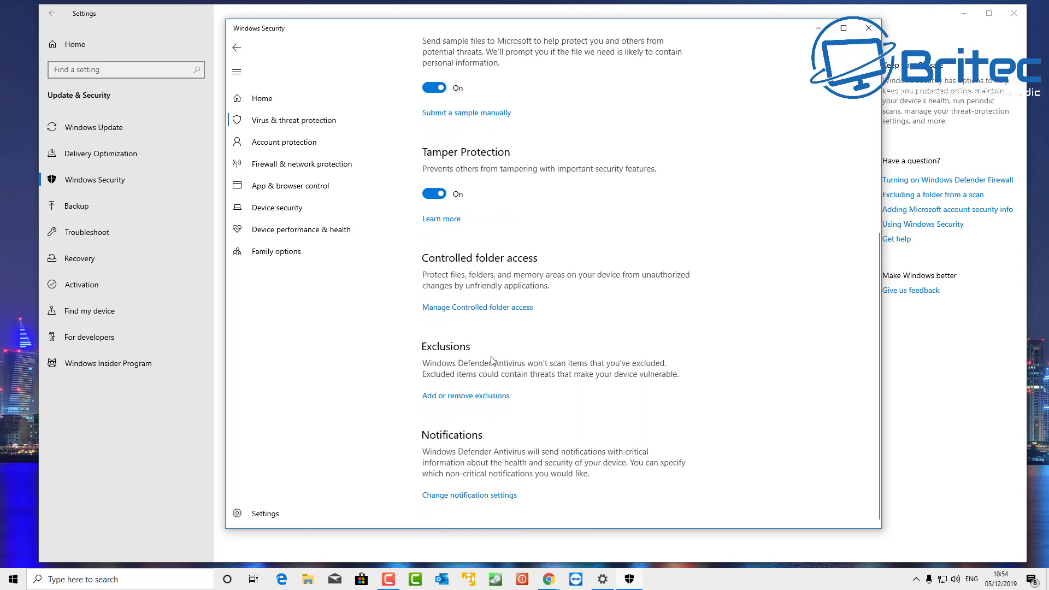
click(869, 30)
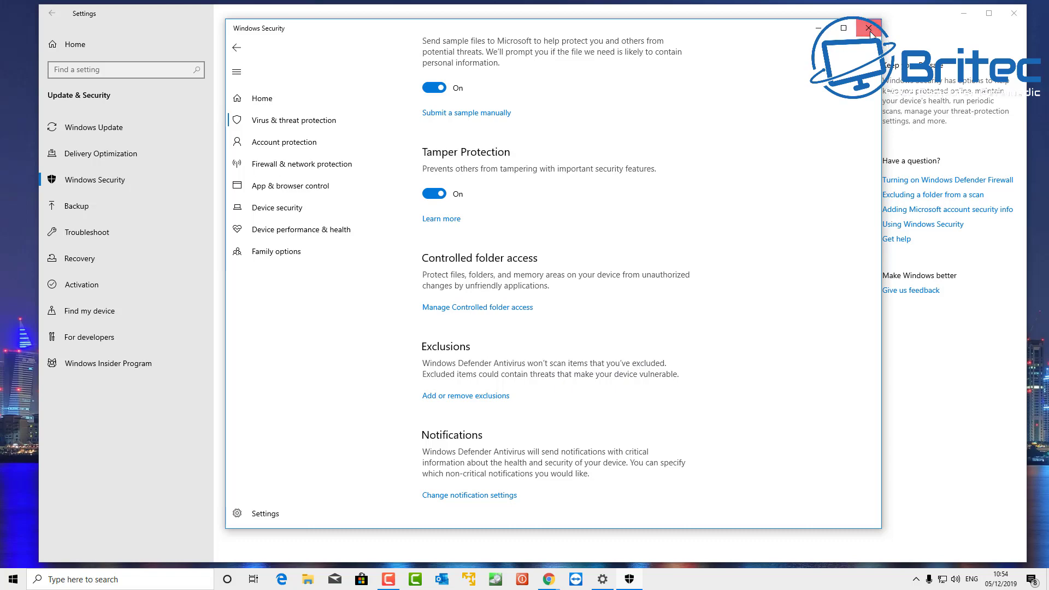
Step: Close Settings and scroll through the Acronis Ransomware Protection download page in Chrome
click(1014, 13)
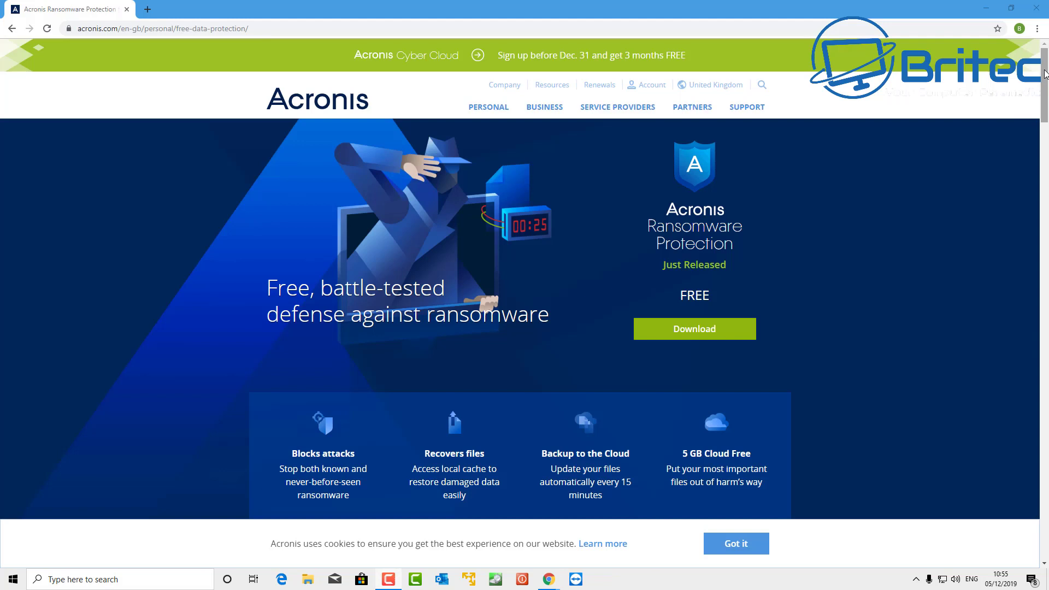
click(1044, 74)
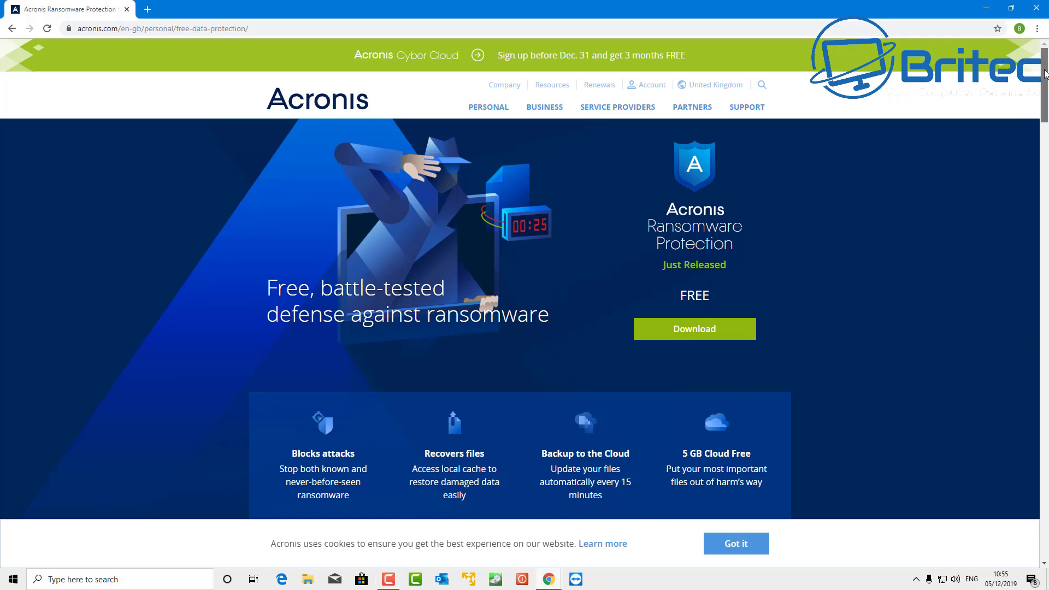
drag(1044, 74, 1046, 135)
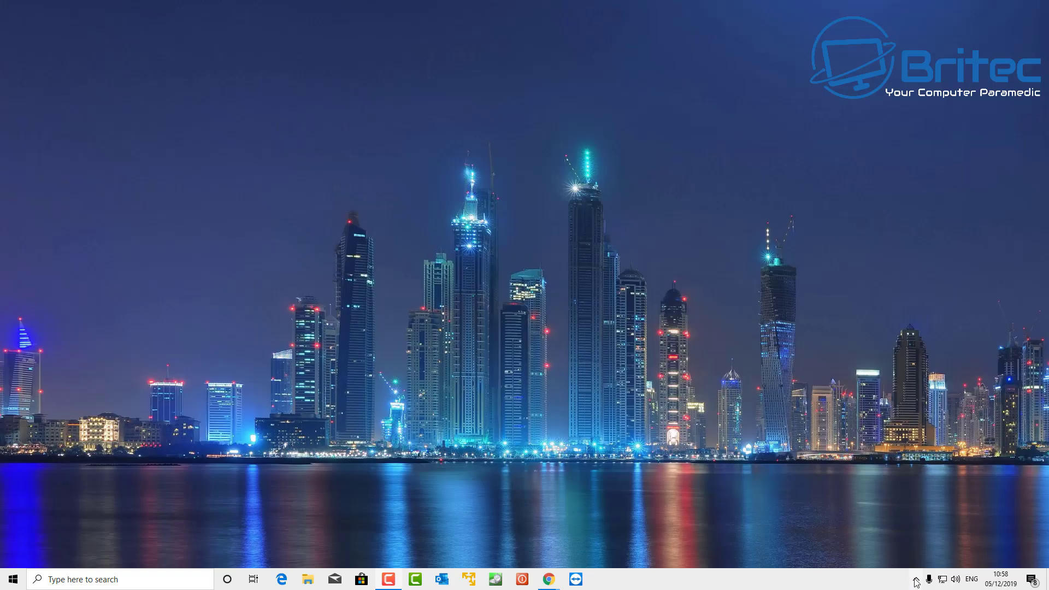
Step: Open ZoneAlarm from the tray, review zone security (High public, Medium trusted) and Advanced Settings, then close it
click(915, 579)
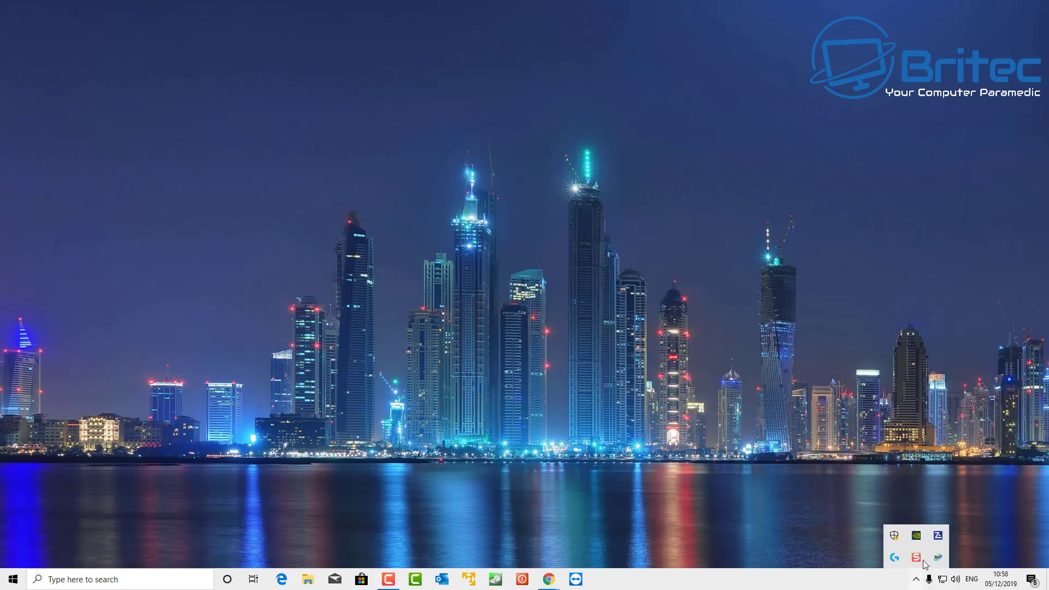
double_click(939, 535)
drag(795, 197, 593, 175)
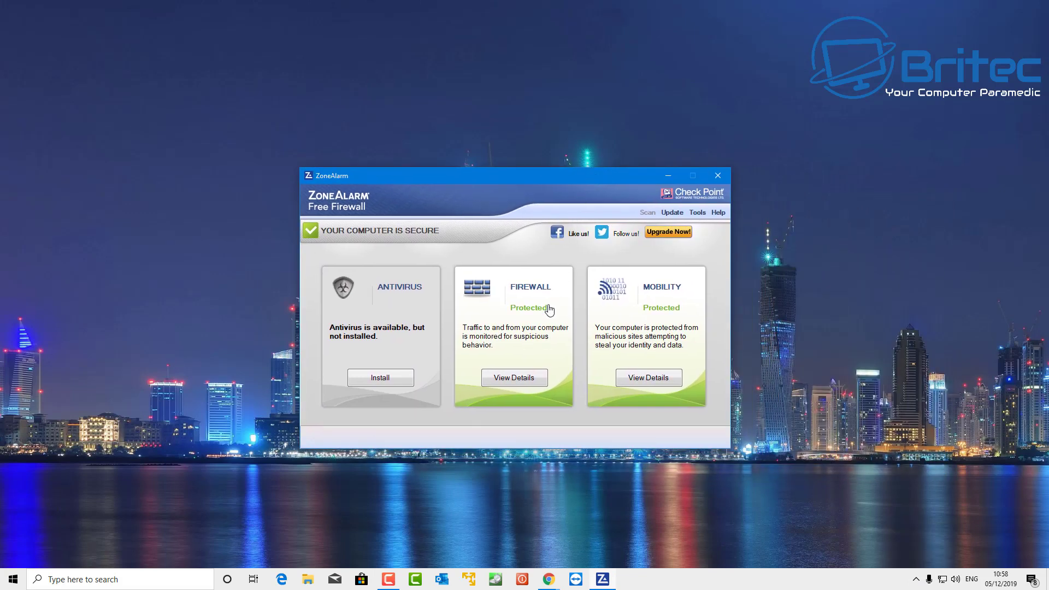
click(521, 378)
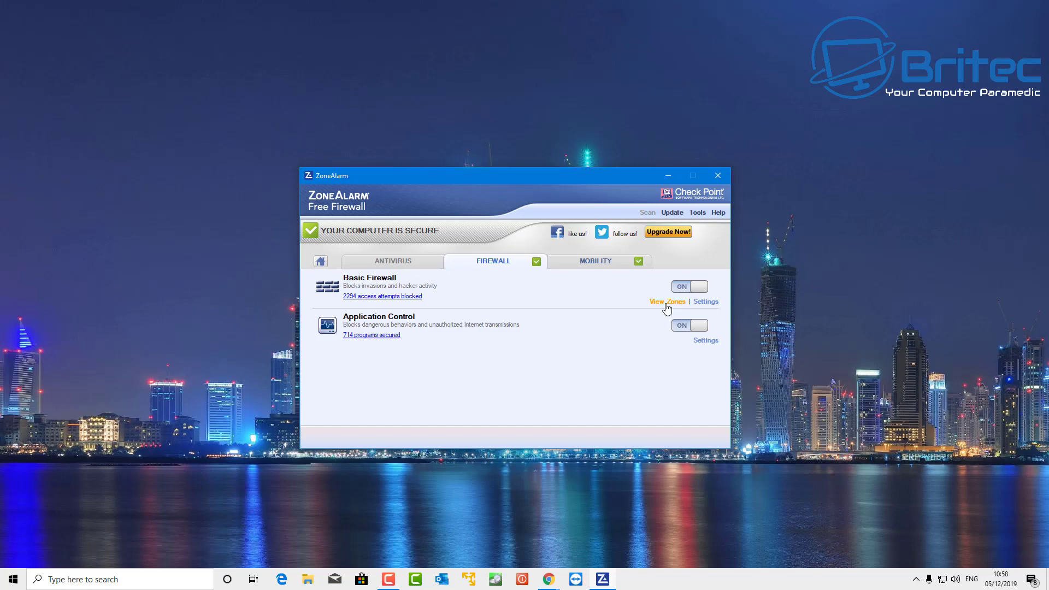
click(706, 303)
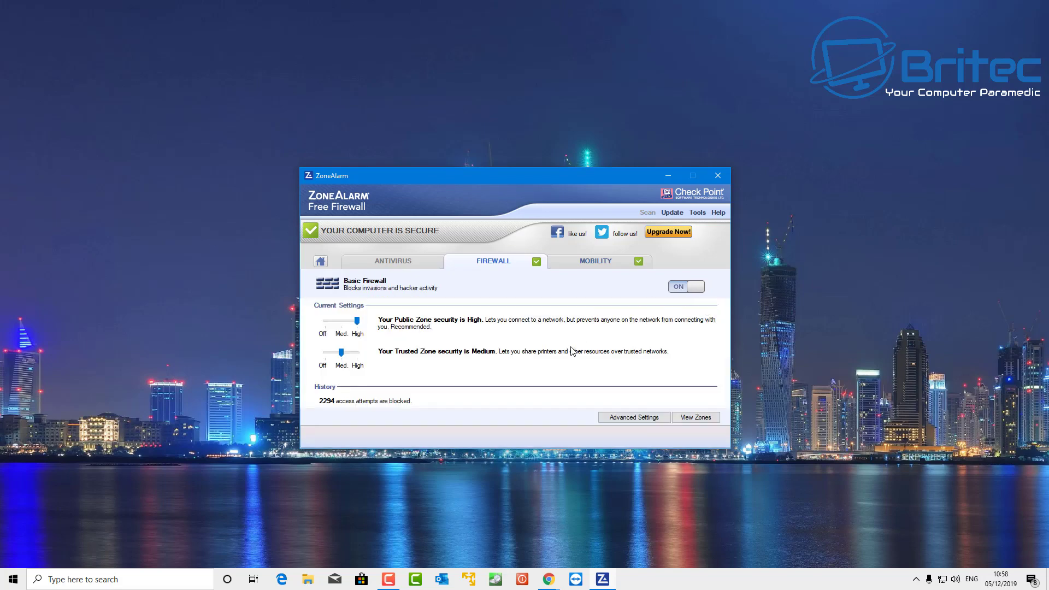
click(631, 417)
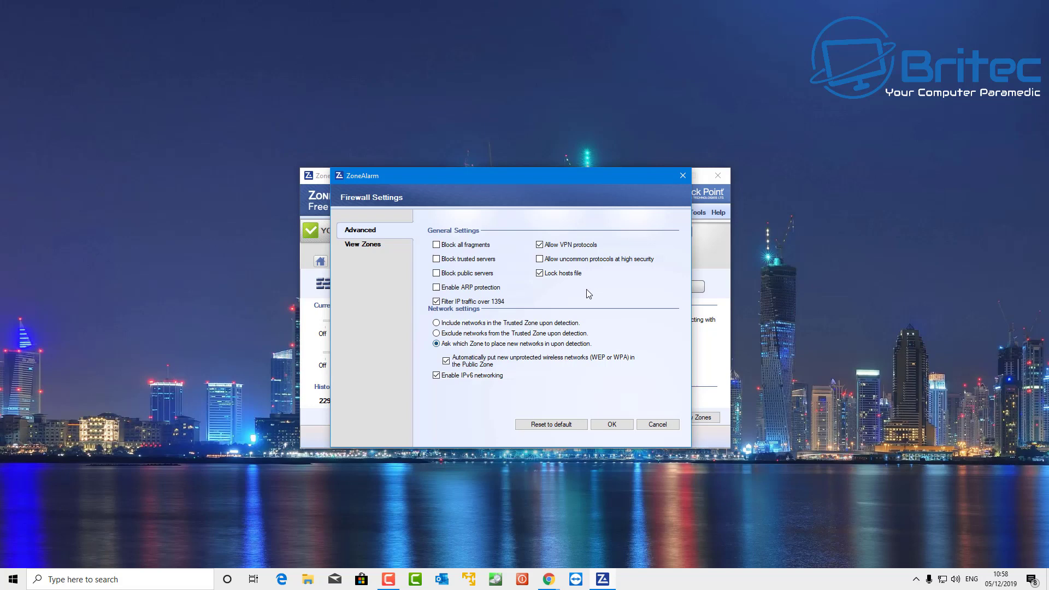
click(682, 176)
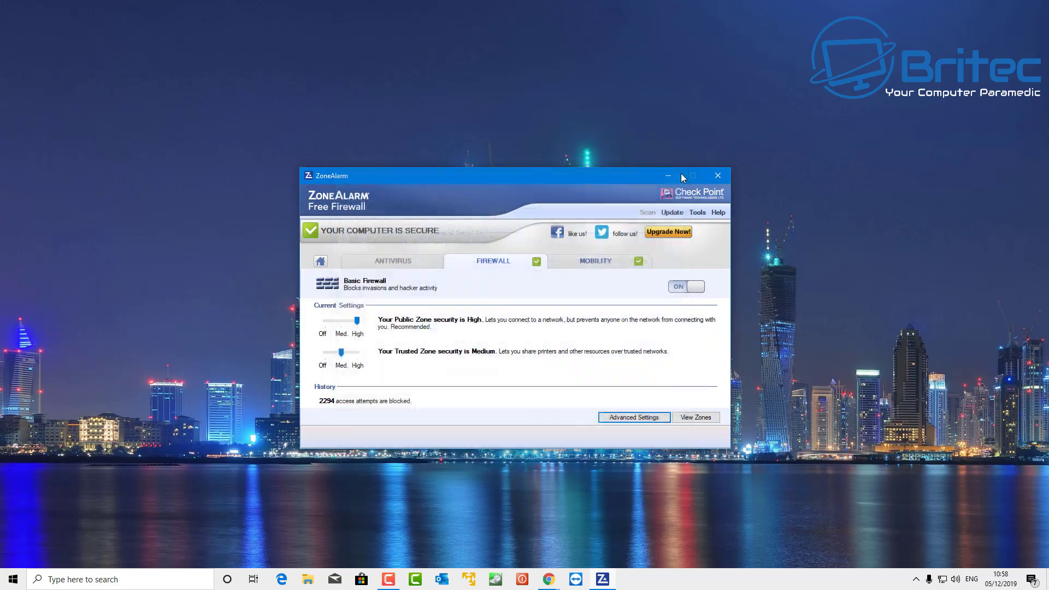
click(716, 176)
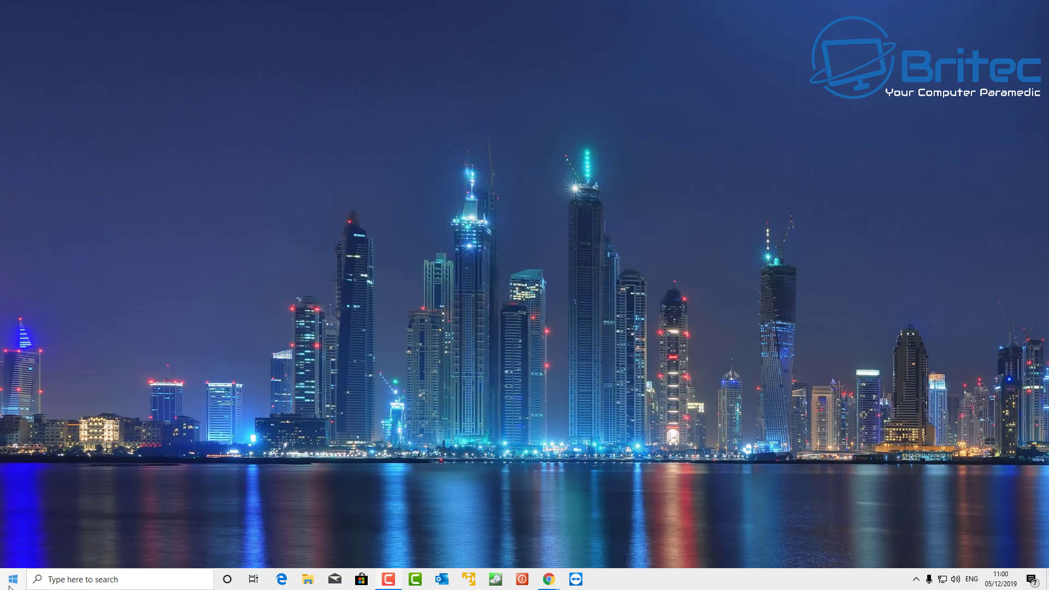
Step: Reopen Windows Security's Virus & threat protection page via Settings > Update & Security
click(12, 579)
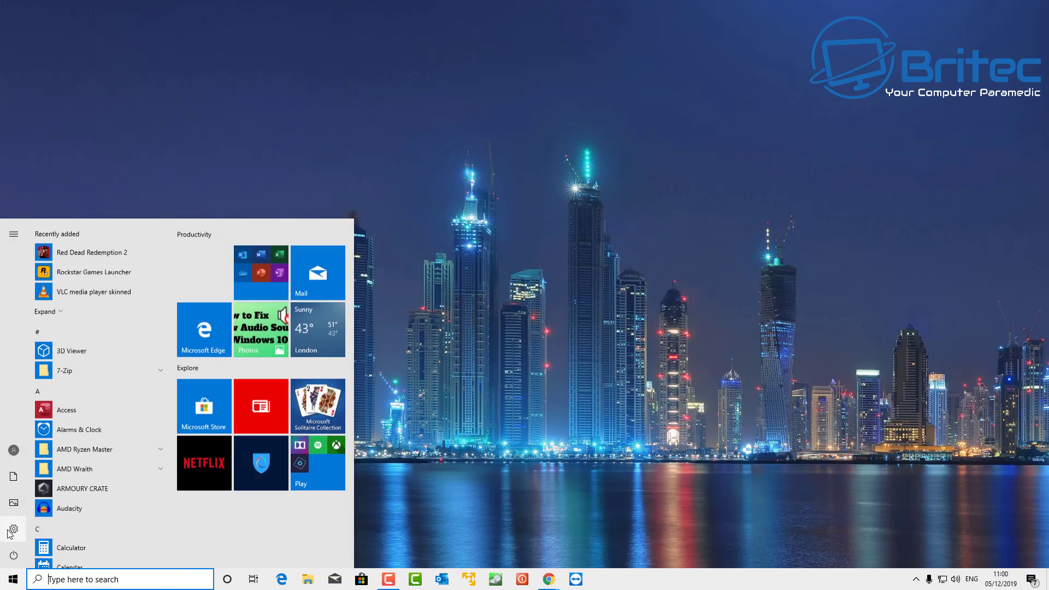
click(13, 528)
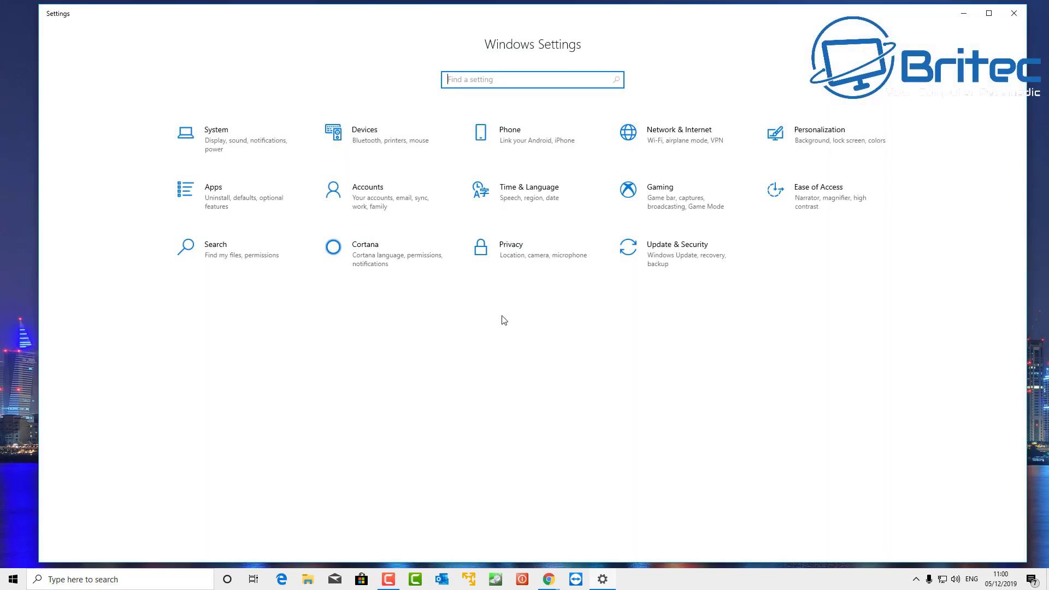
click(645, 270)
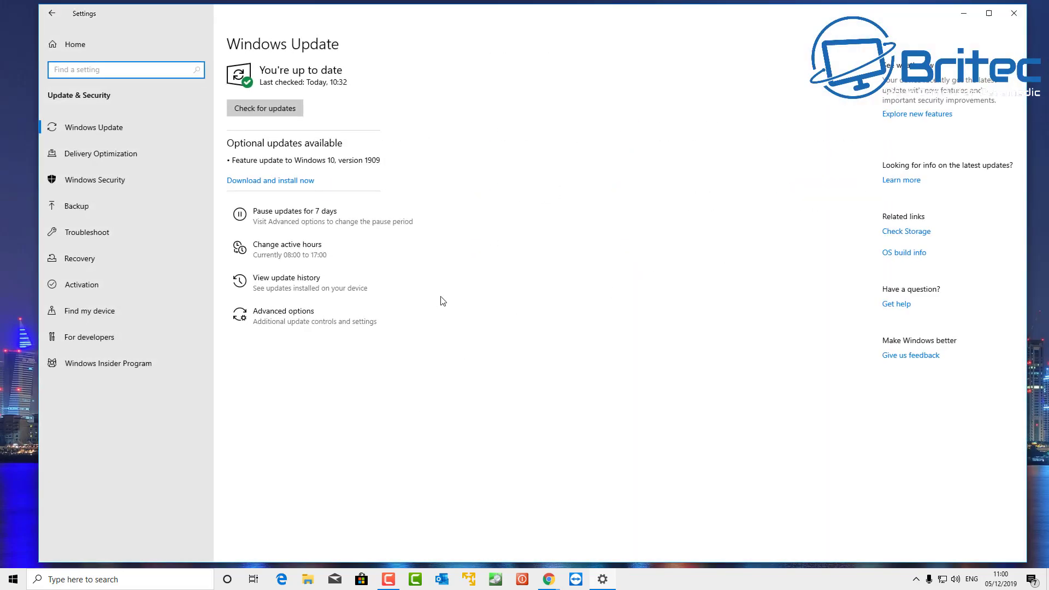
click(132, 178)
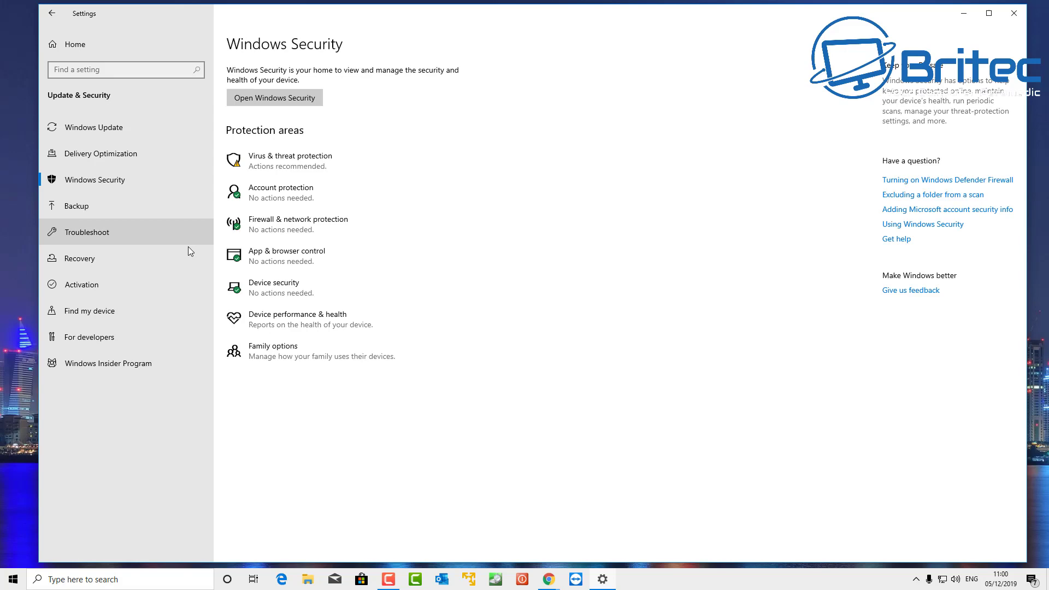
click(301, 168)
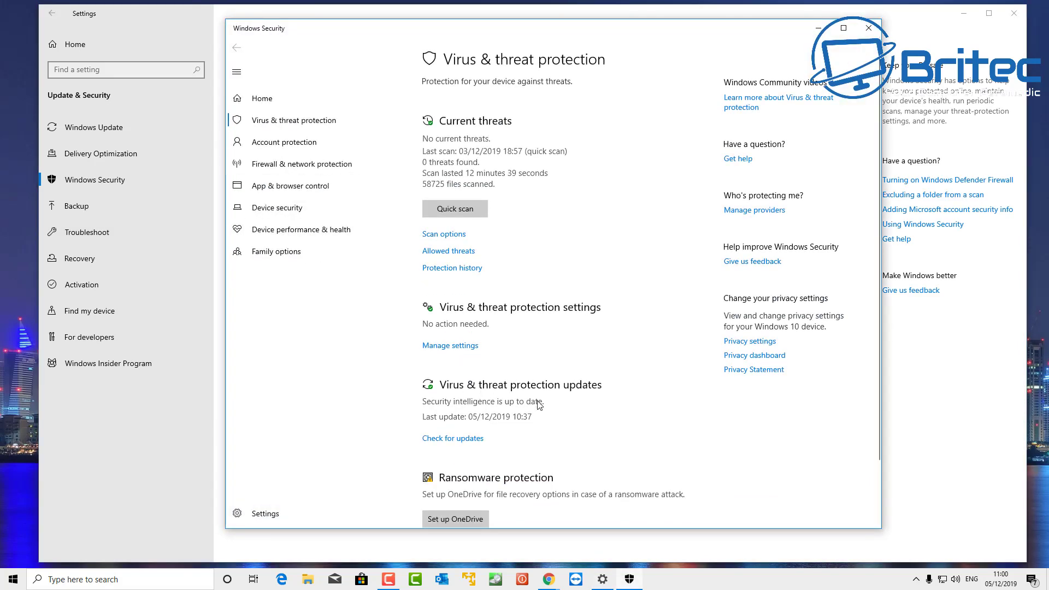
scroll(566, 331, down, 2)
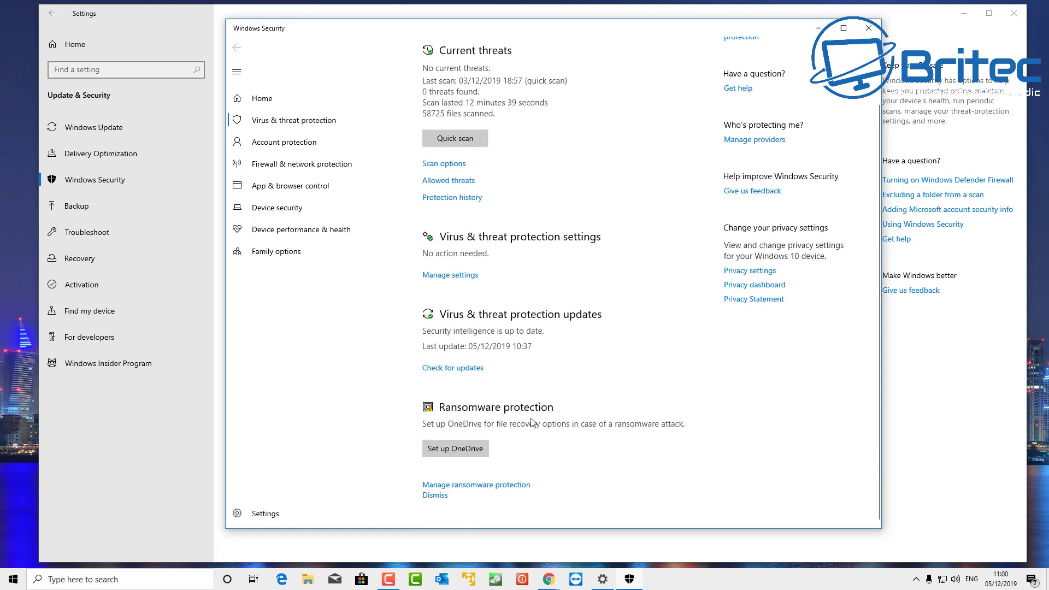
scroll(531, 422, up, 2)
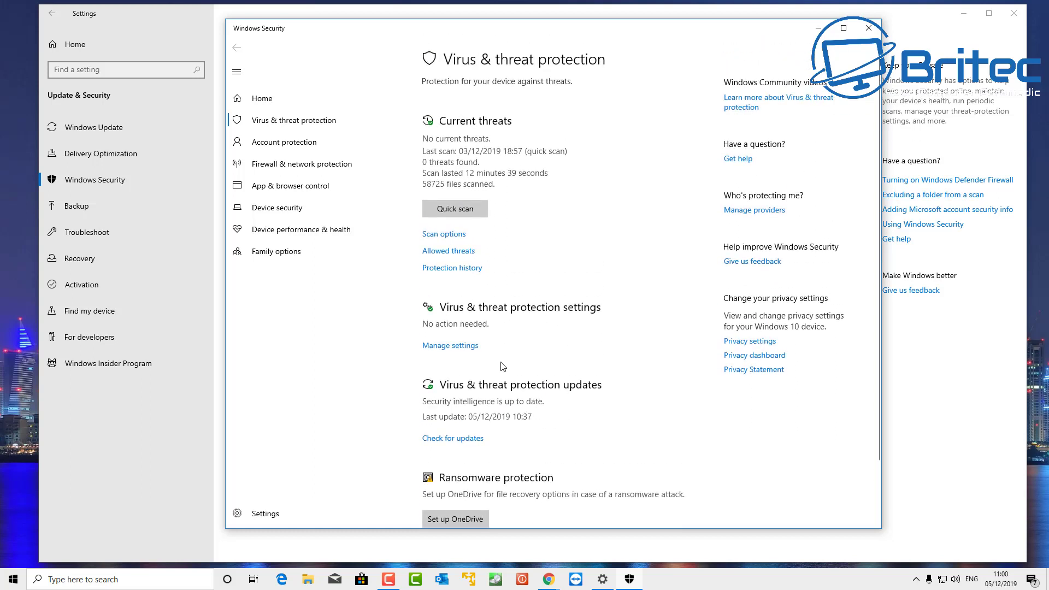
Step: Go from Manage settings to Controlled folder access, which is currently off
click(460, 349)
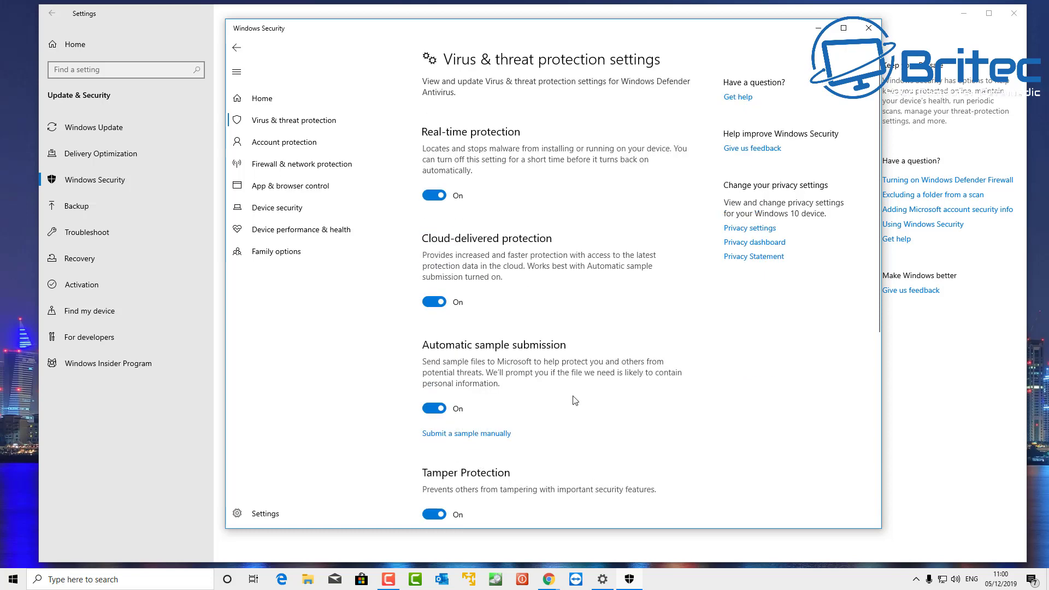
scroll(575, 400, down, 4)
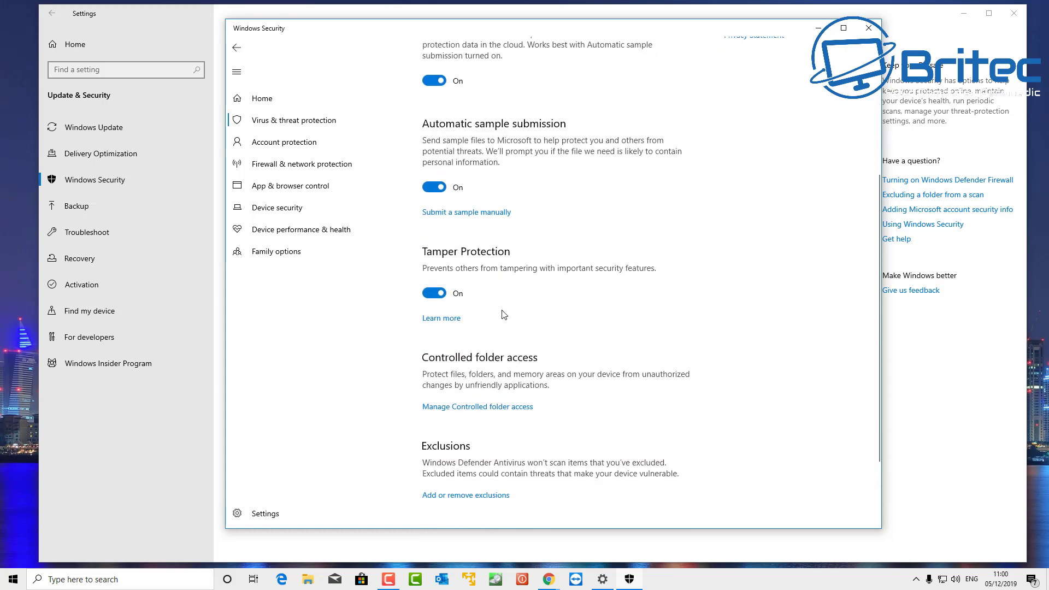
click(470, 407)
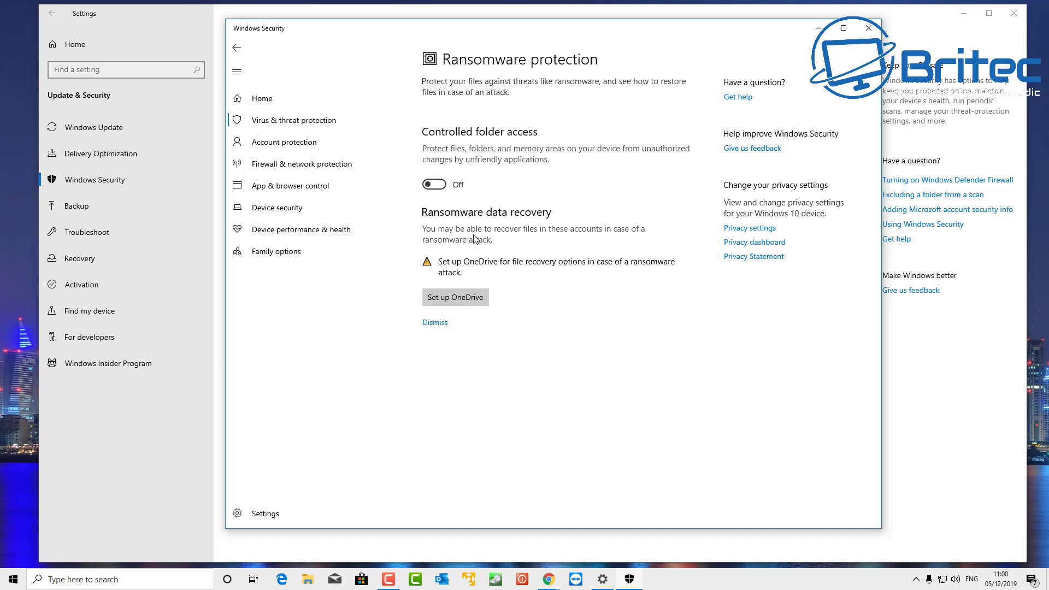
Step: Move through the sidebar to App & browser control and view its SmartScreen Warn settings
click(283, 146)
click(277, 165)
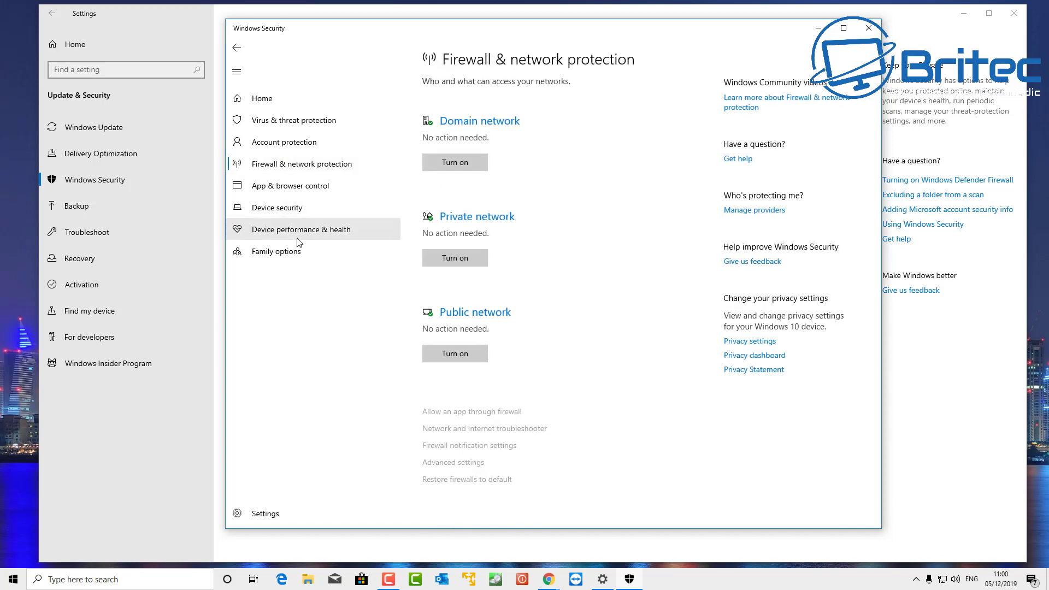
scroll(270, 188, down, 2)
click(270, 188)
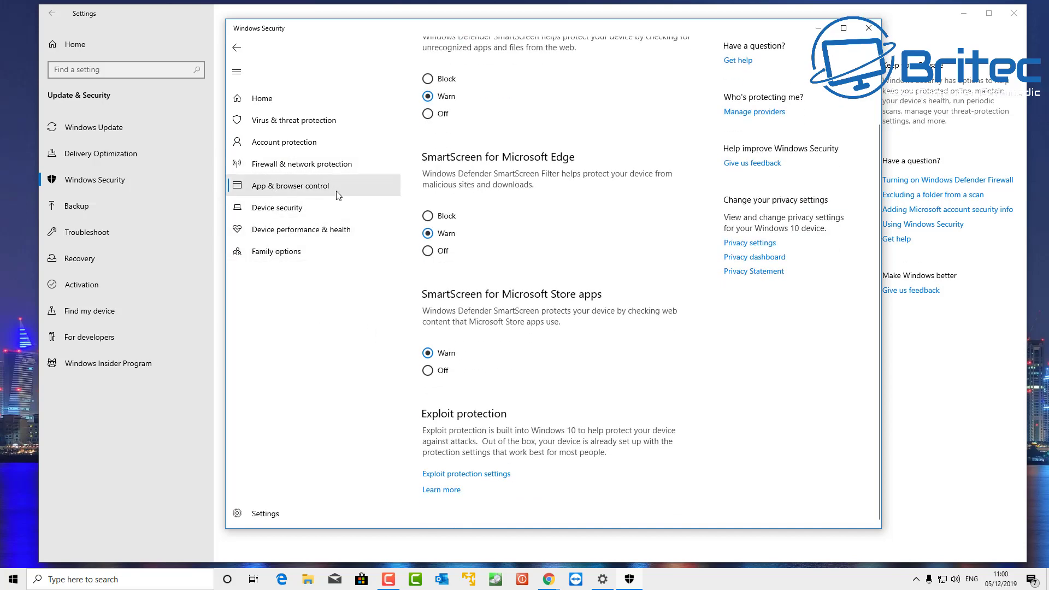
scroll(544, 349, up, 1)
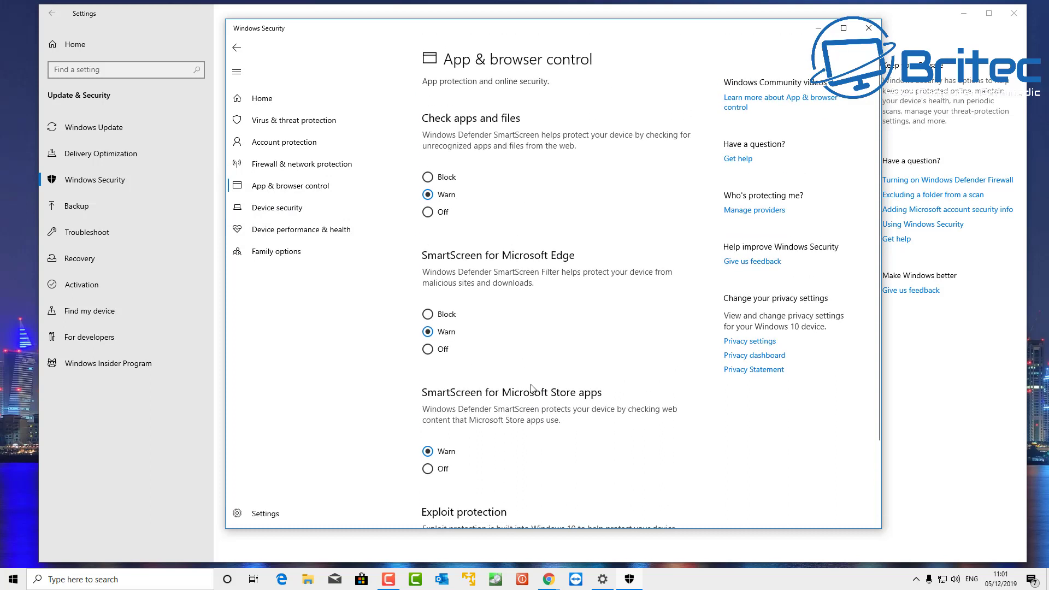
scroll(531, 388, down, 2)
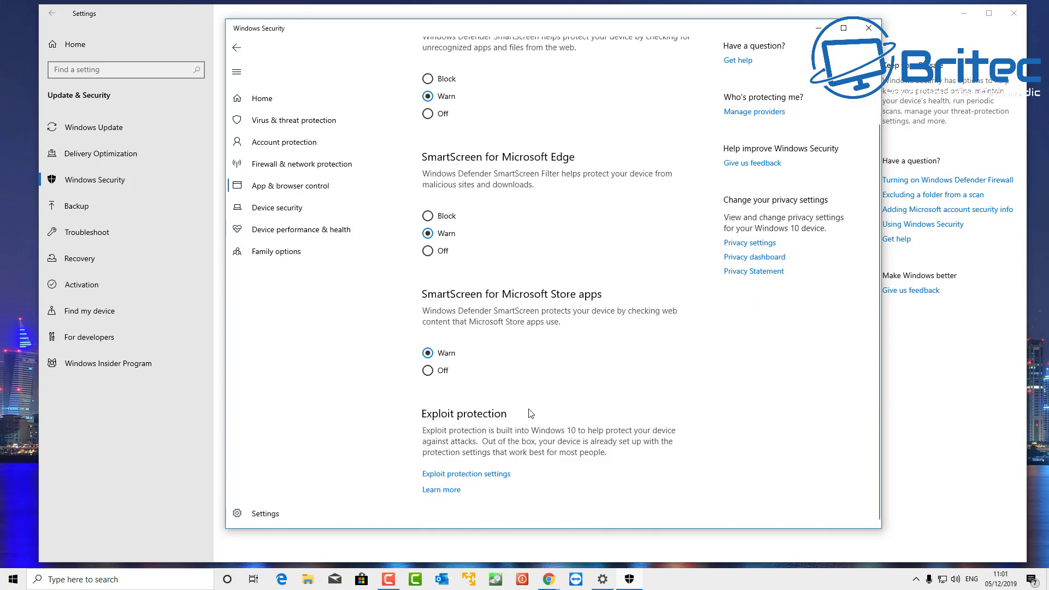
Step: Open Exploit protection settings and scroll through the System settings
click(497, 479)
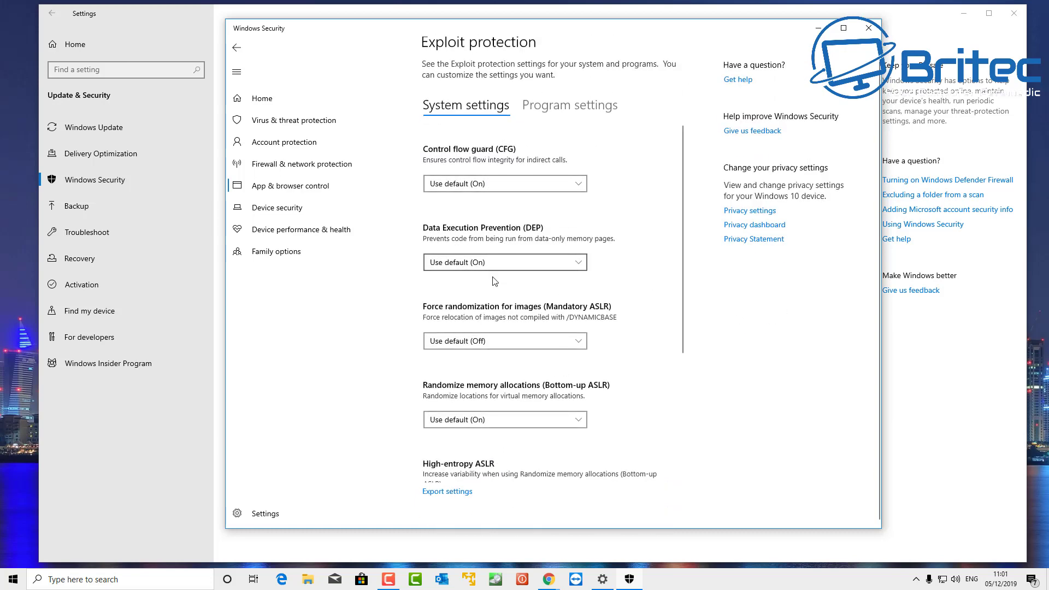
scroll(496, 306, down, 3)
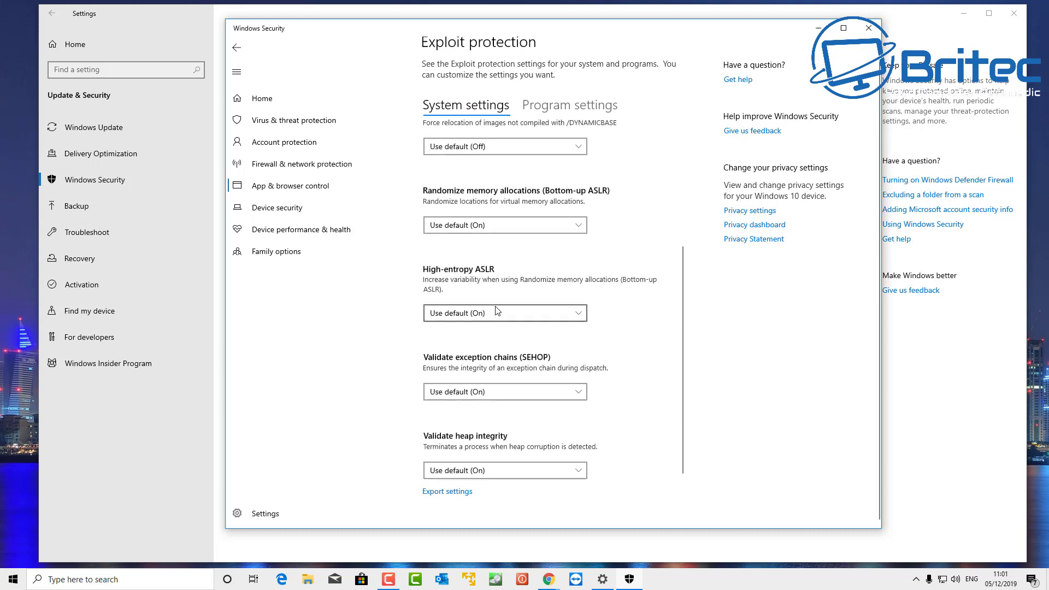
scroll(496, 312, up, 3)
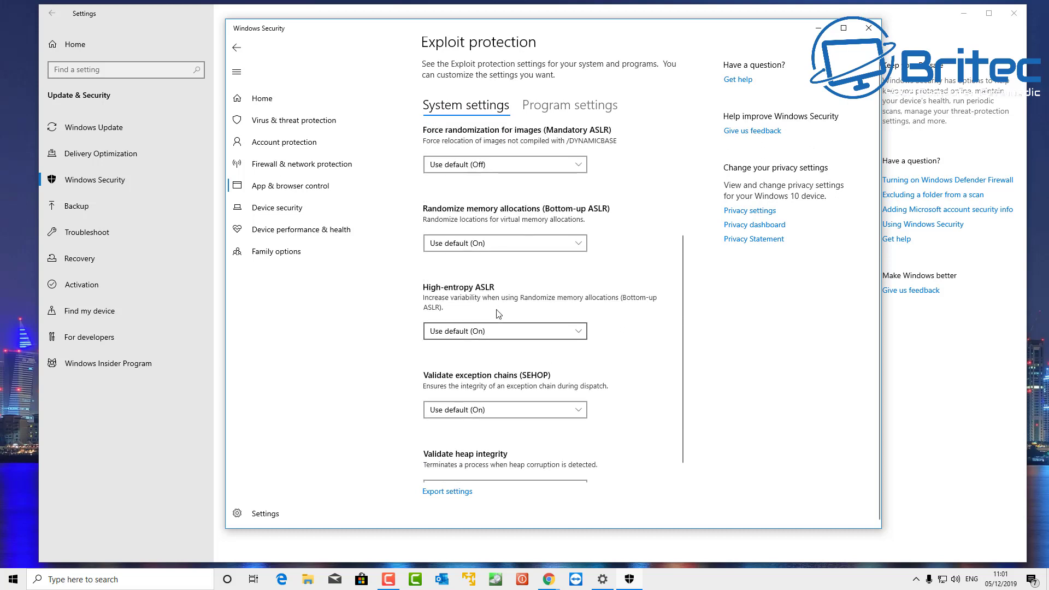
Step: Browse the per-program exploit overrides under Program settings, then close Windows Security and Settings
click(573, 112)
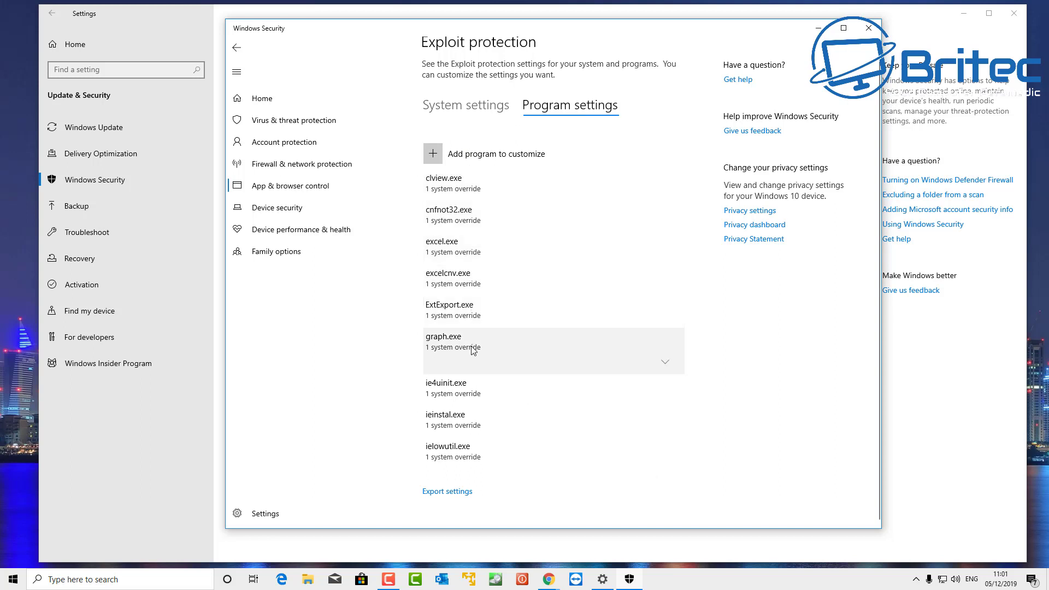
scroll(473, 350, down, 5)
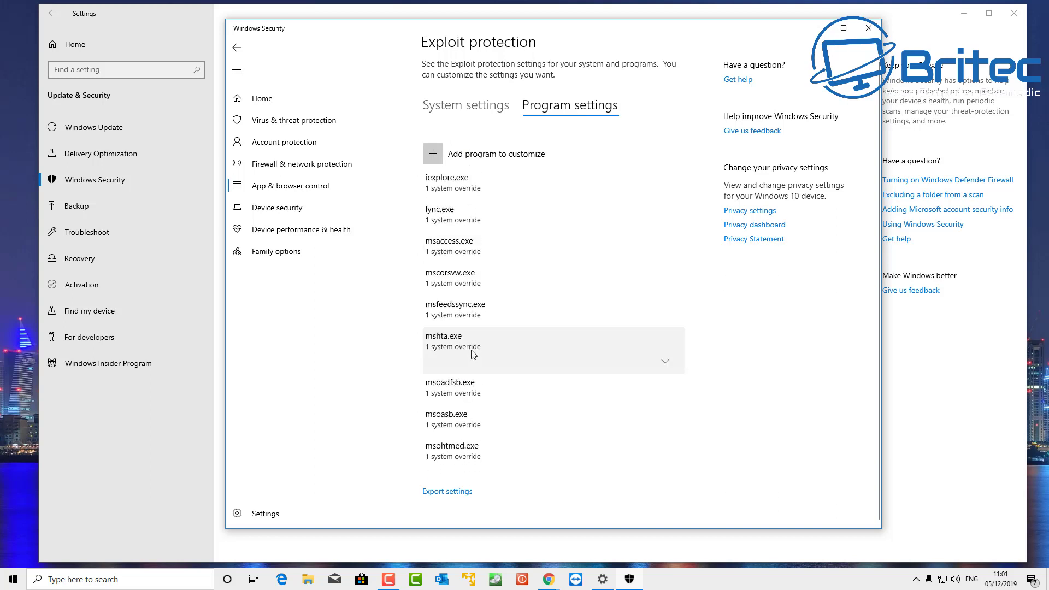
scroll(473, 353, down, 10)
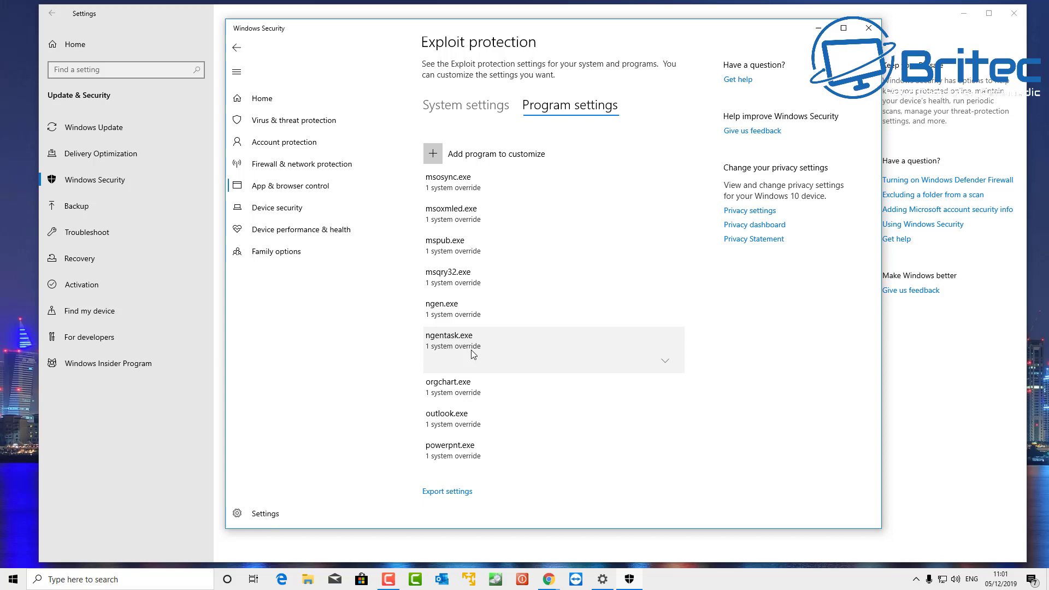
scroll(473, 353, down, 5)
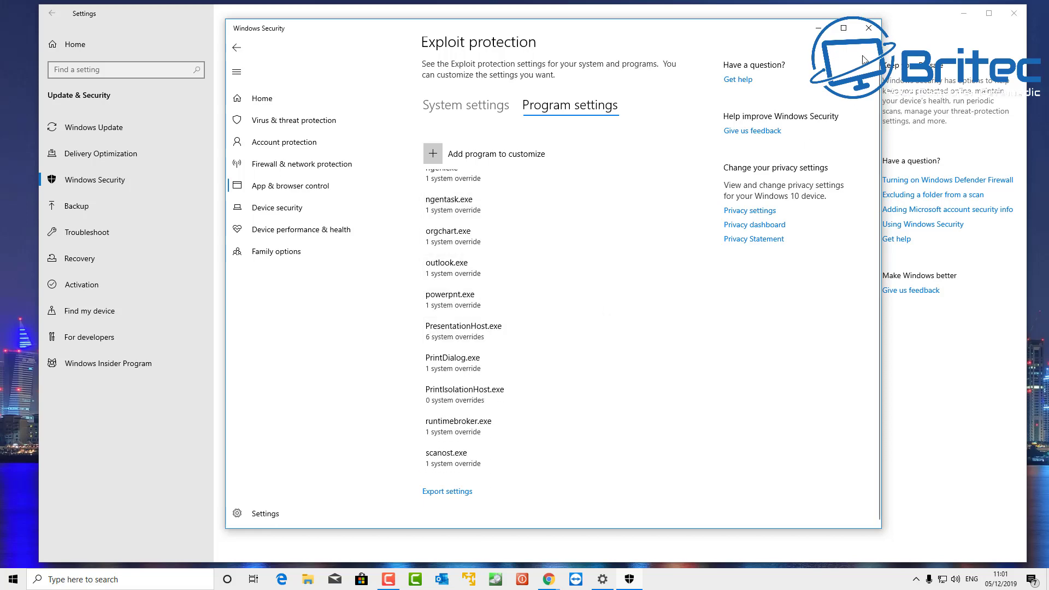
click(869, 27)
click(1013, 13)
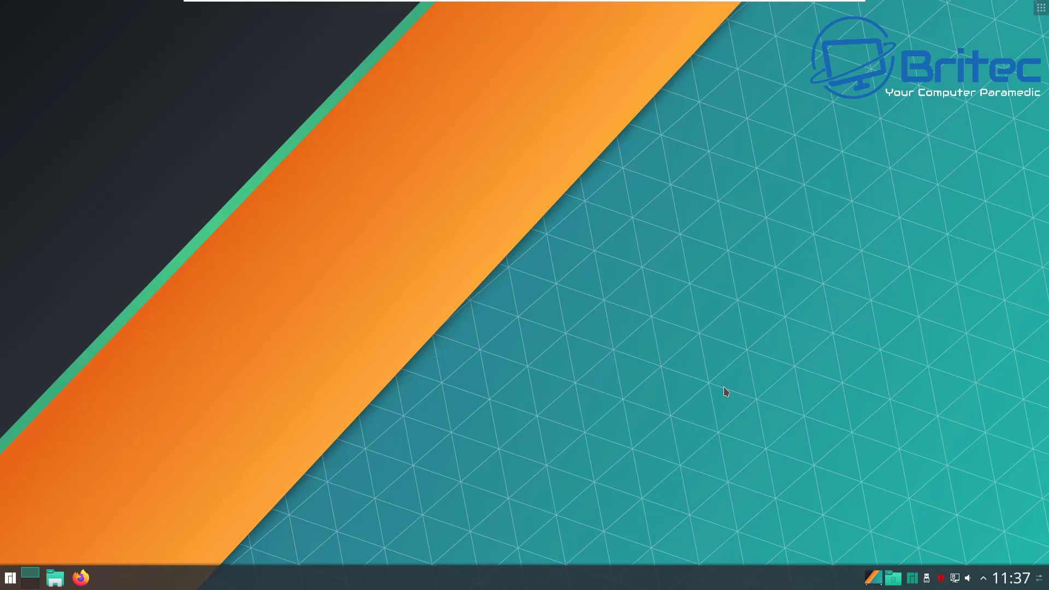
Step: Browse the Kickoff launcher's Applications list and Office category, then return to Favourites
click(14, 579)
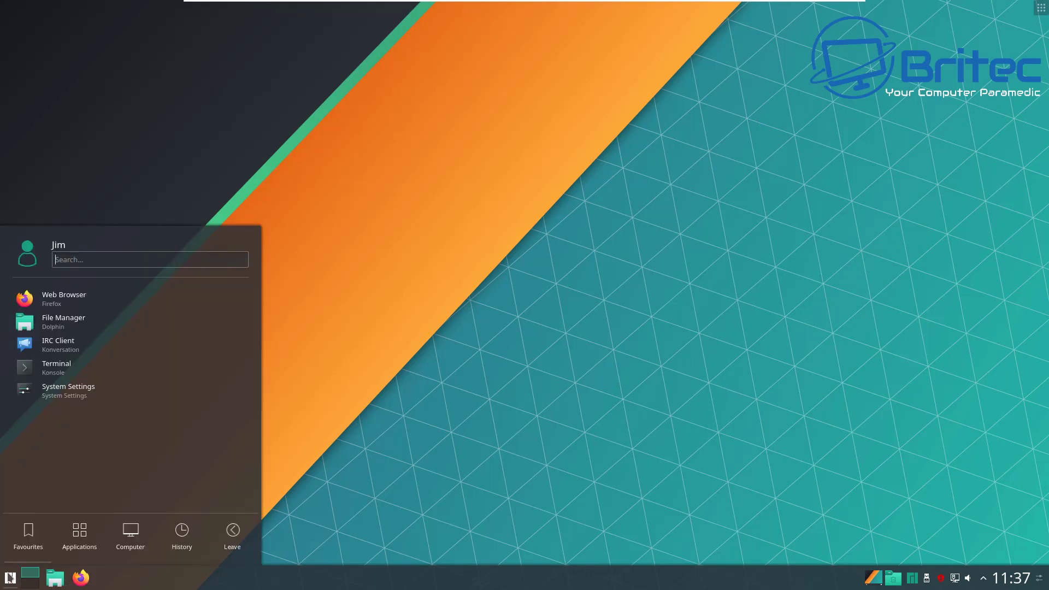
click(87, 543)
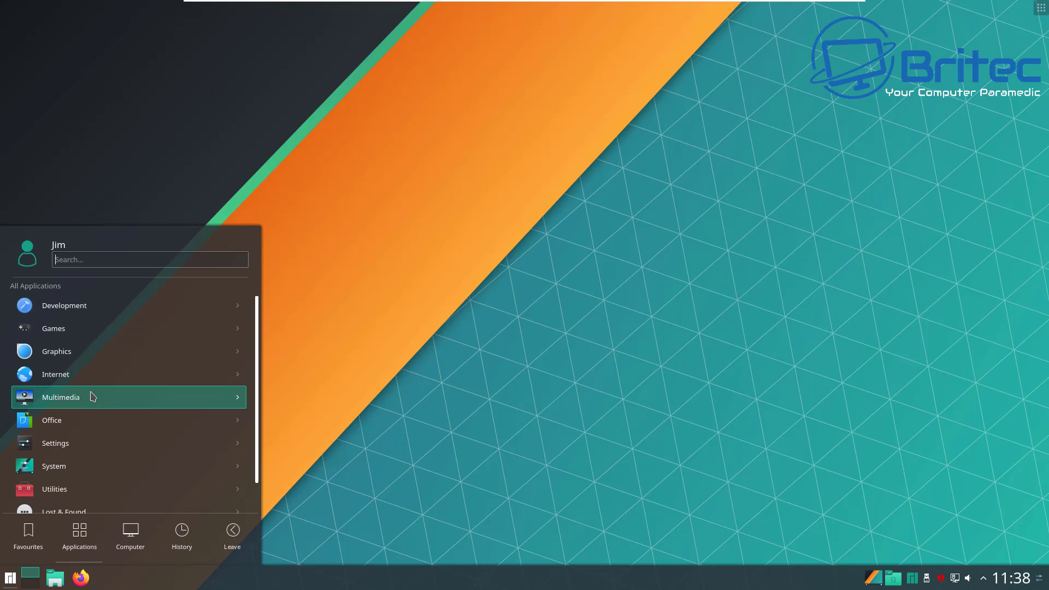
click(71, 425)
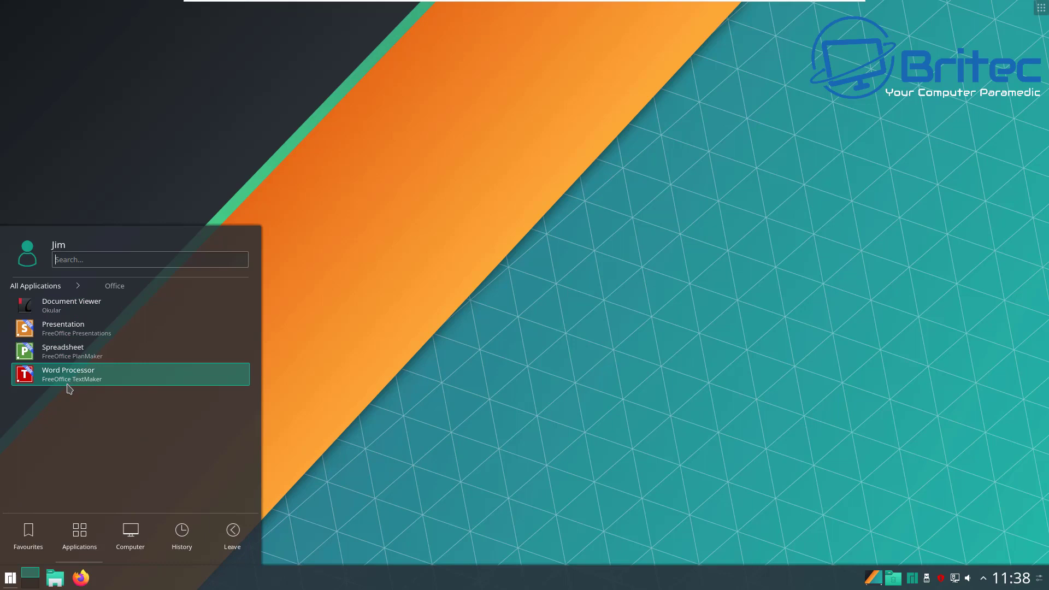
click(30, 534)
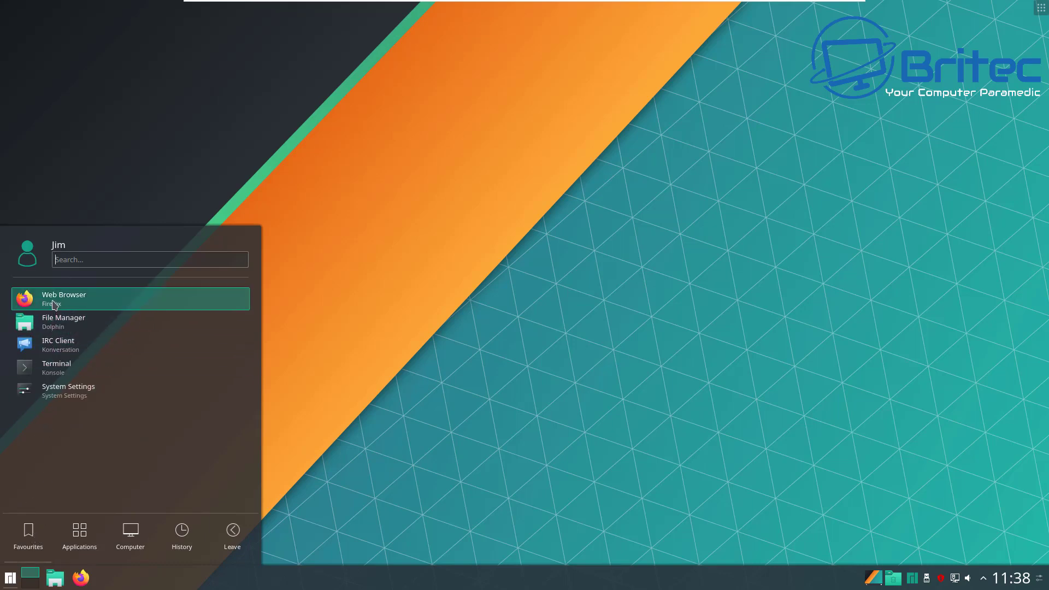
Step: Launch Firefox on manjaro.org, drag its window to the centre, then close it
click(55, 301)
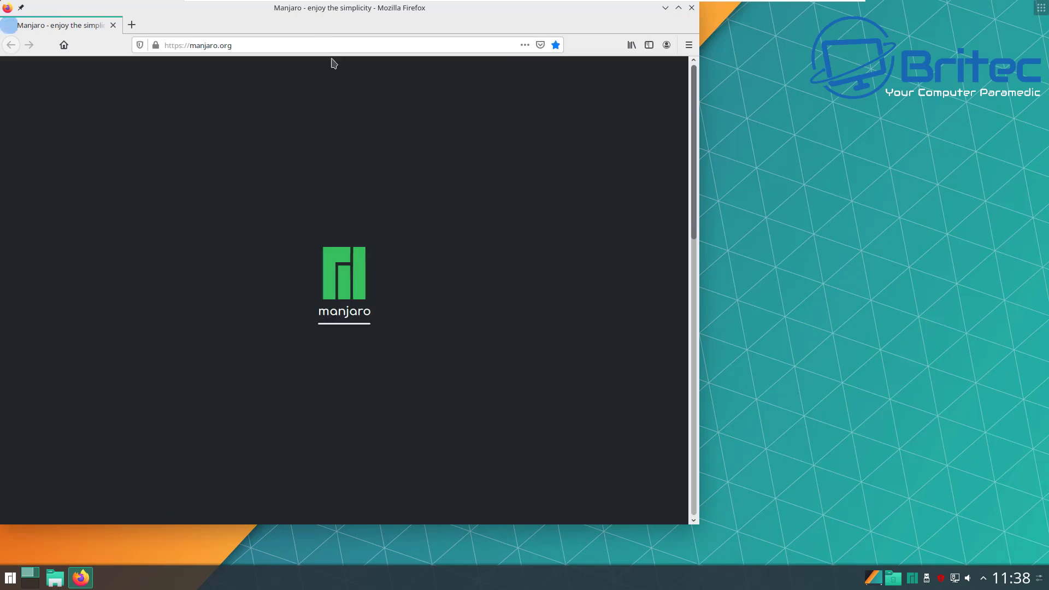
drag(293, 13, 430, 24)
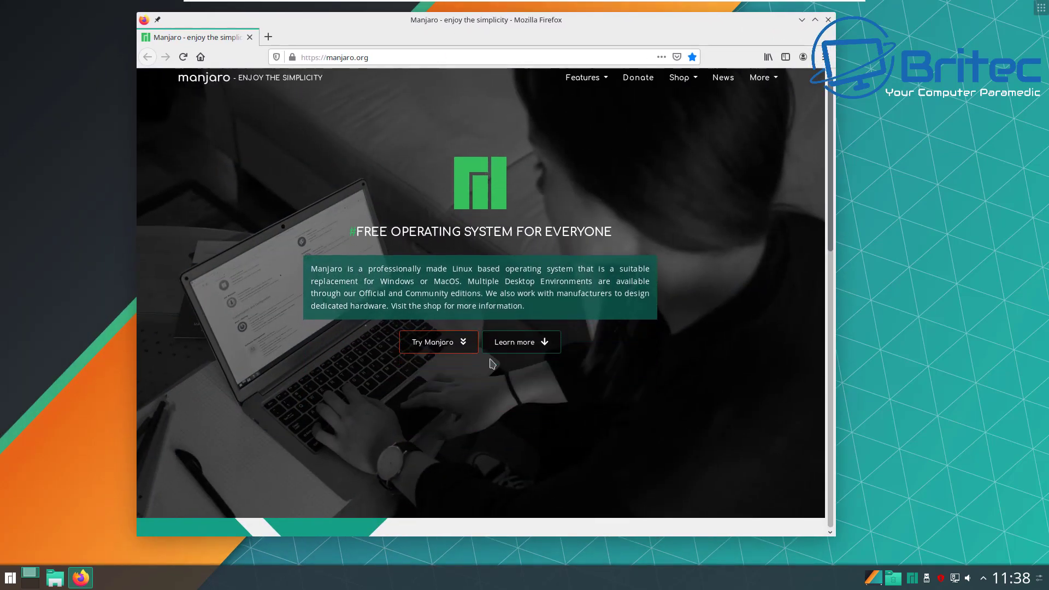
click(828, 21)
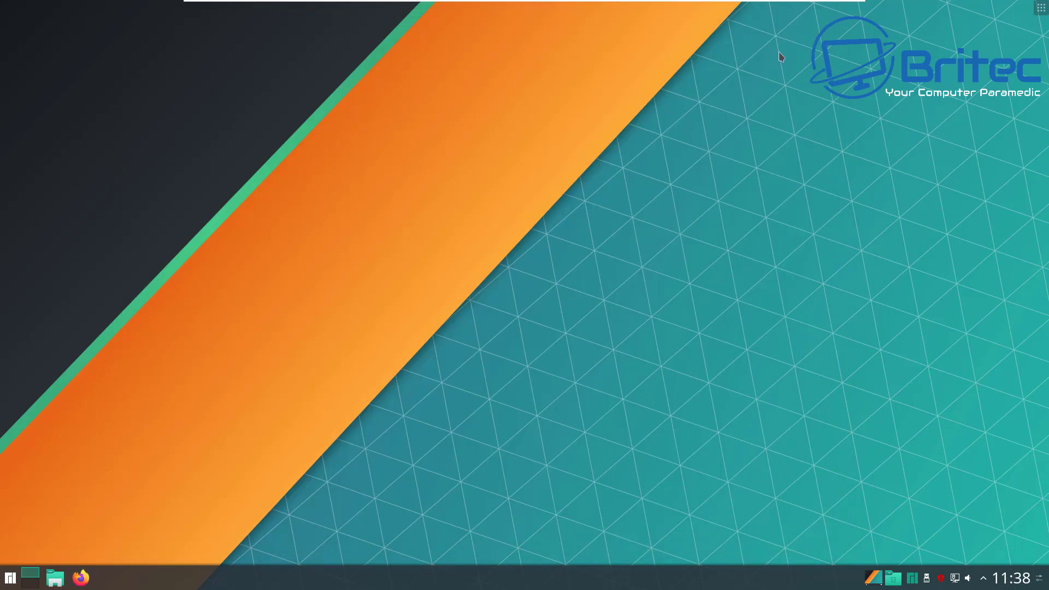
click(8, 579)
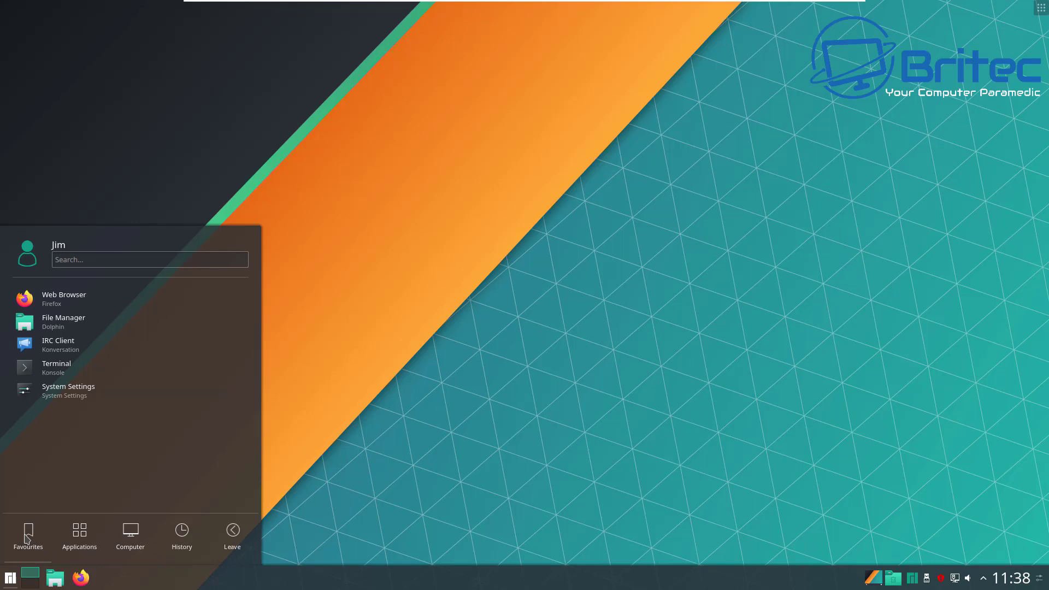
click(55, 541)
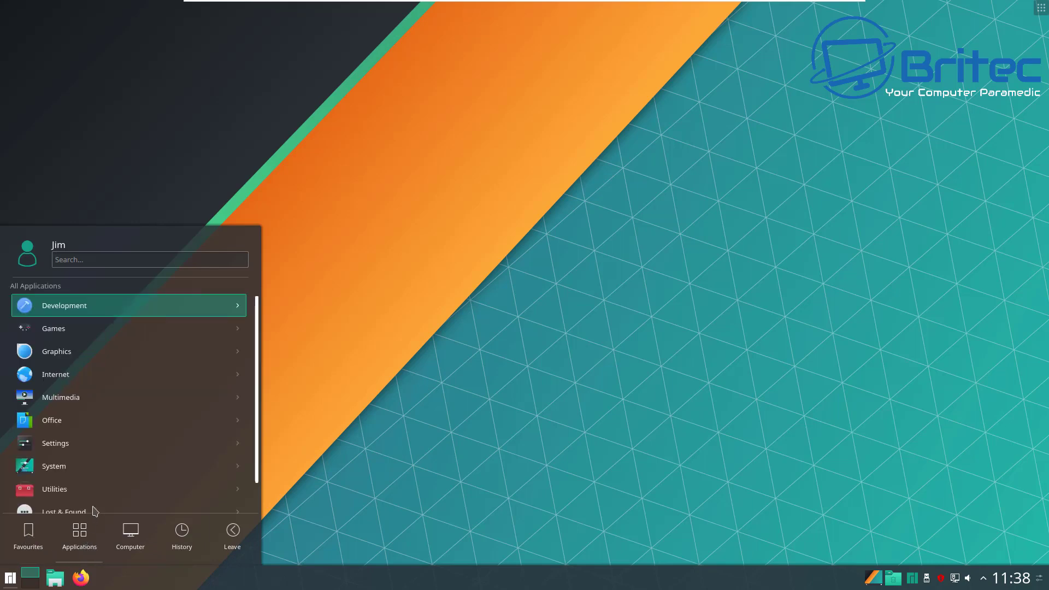
click(86, 487)
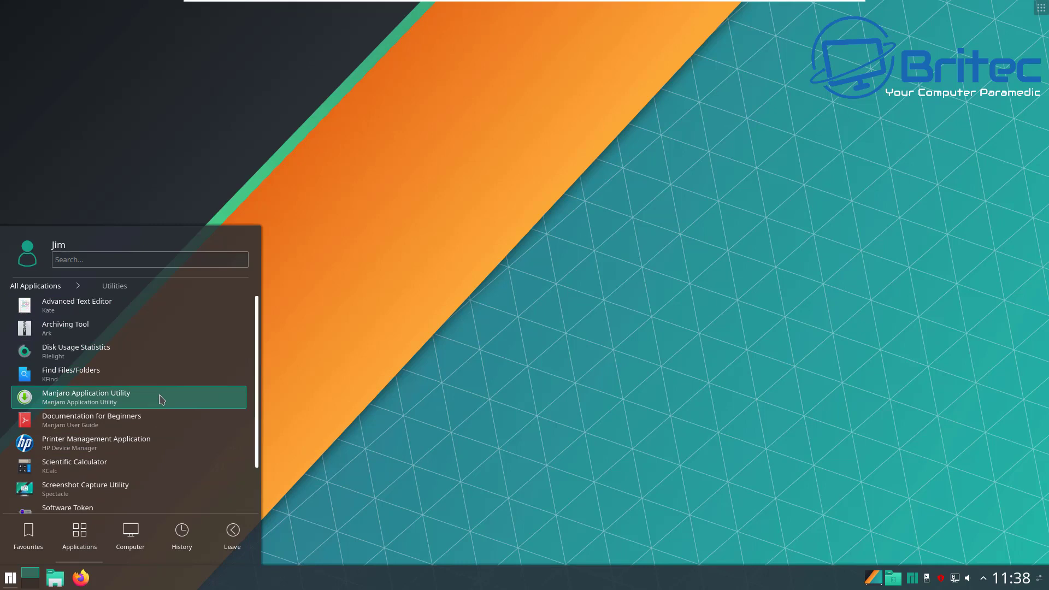
scroll(162, 400, down, 1)
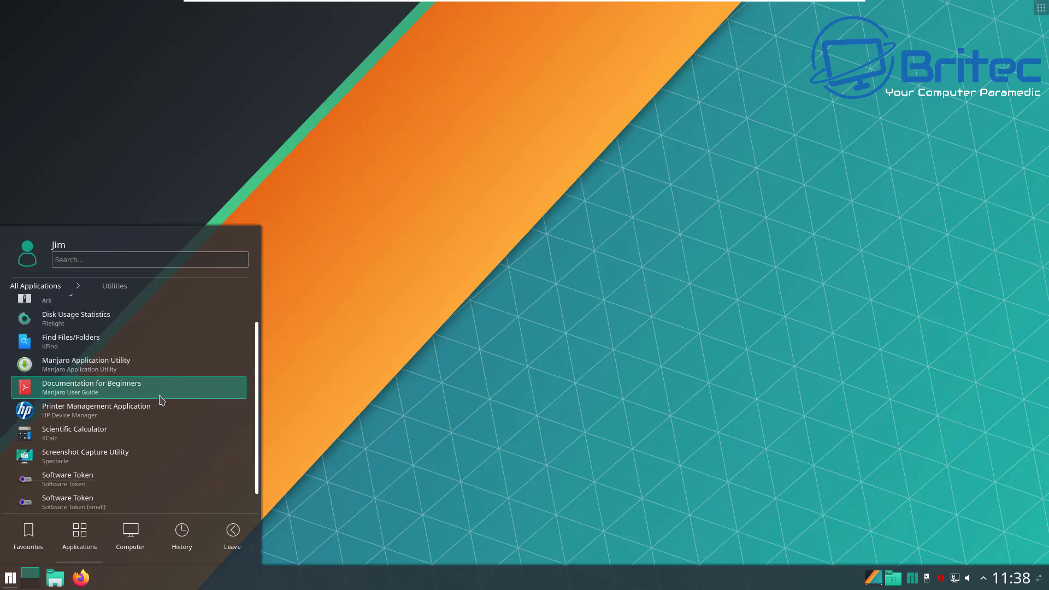
scroll(161, 402, down, 1)
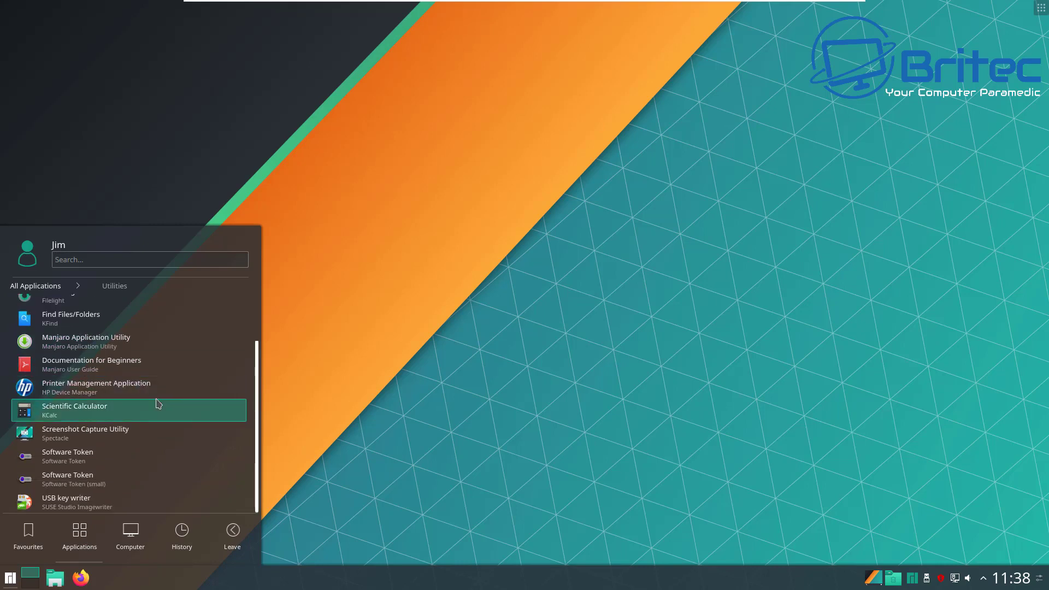
click(137, 543)
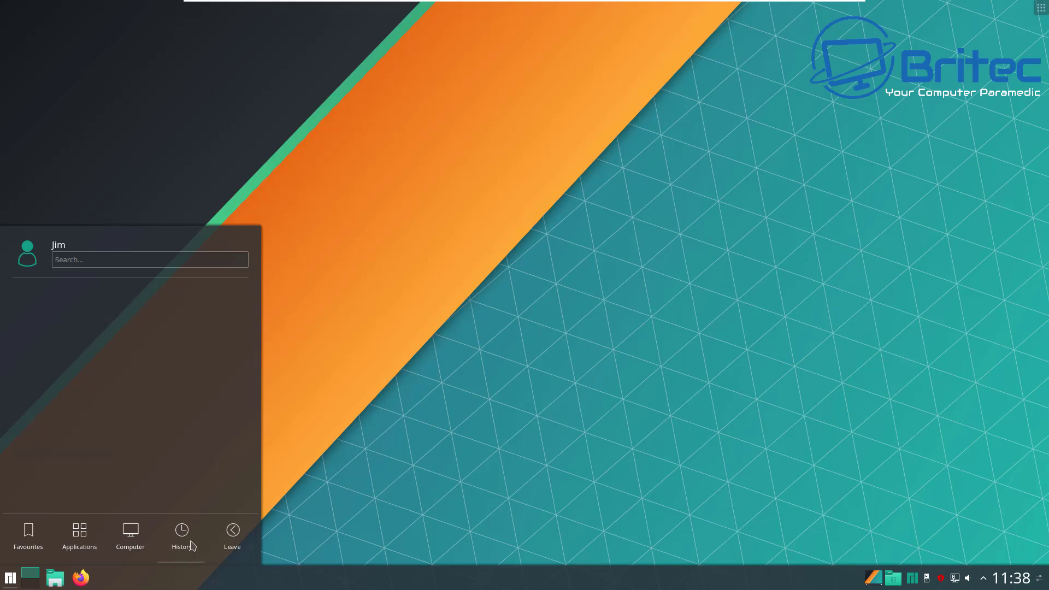
mouse_move(233, 545)
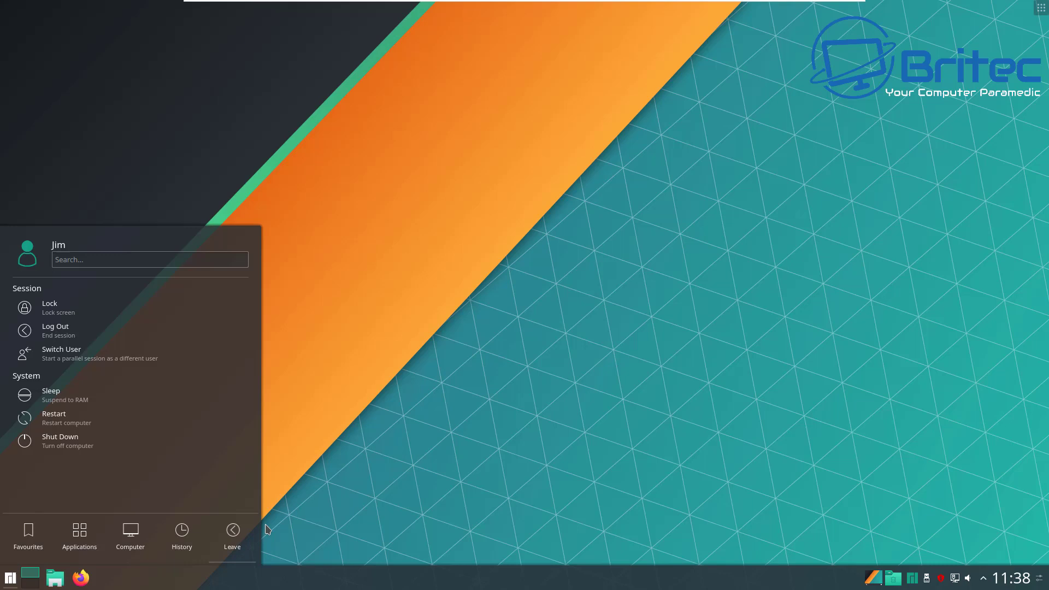
click(414, 423)
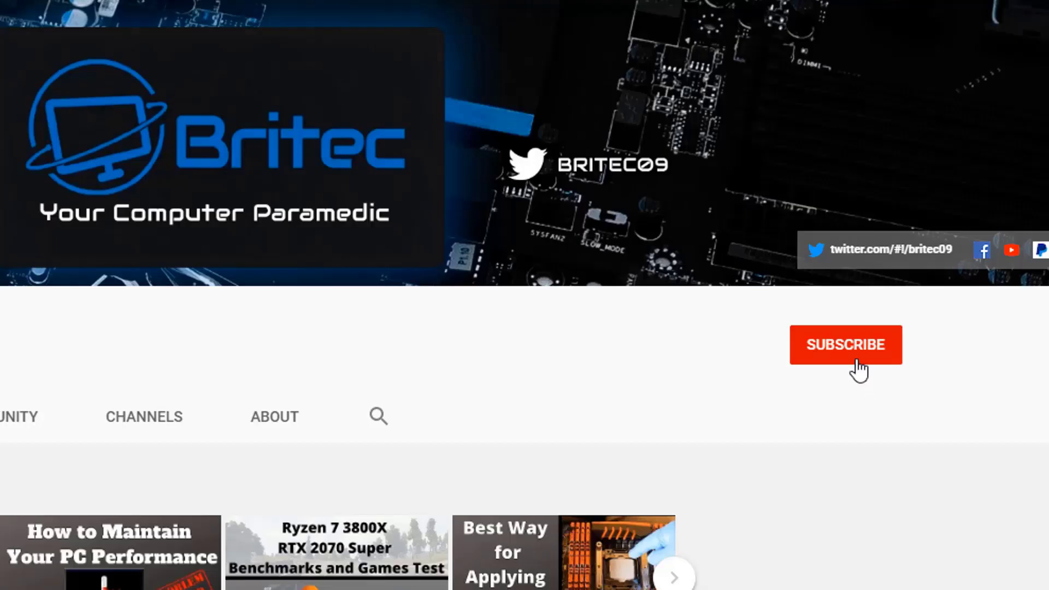
Step: Subscribe to Britec and set the channel's notification bell to All
click(858, 366)
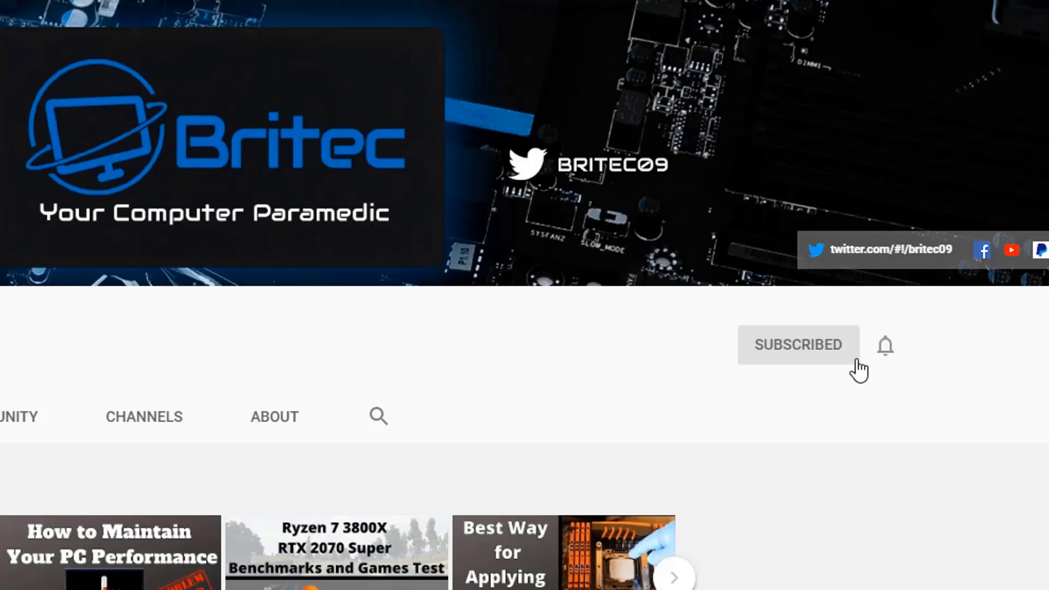
click(886, 349)
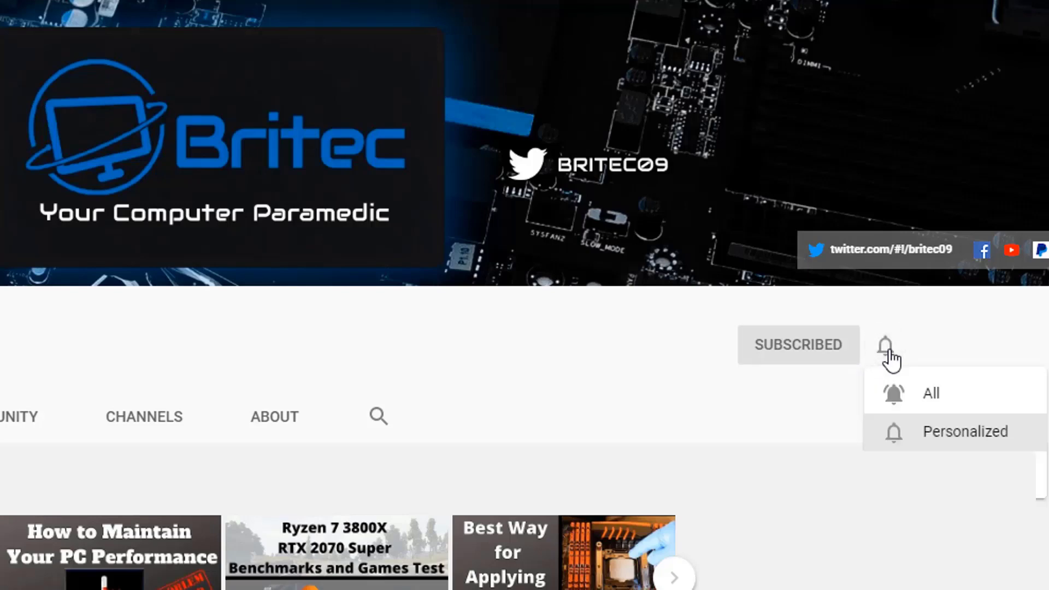
click(911, 393)
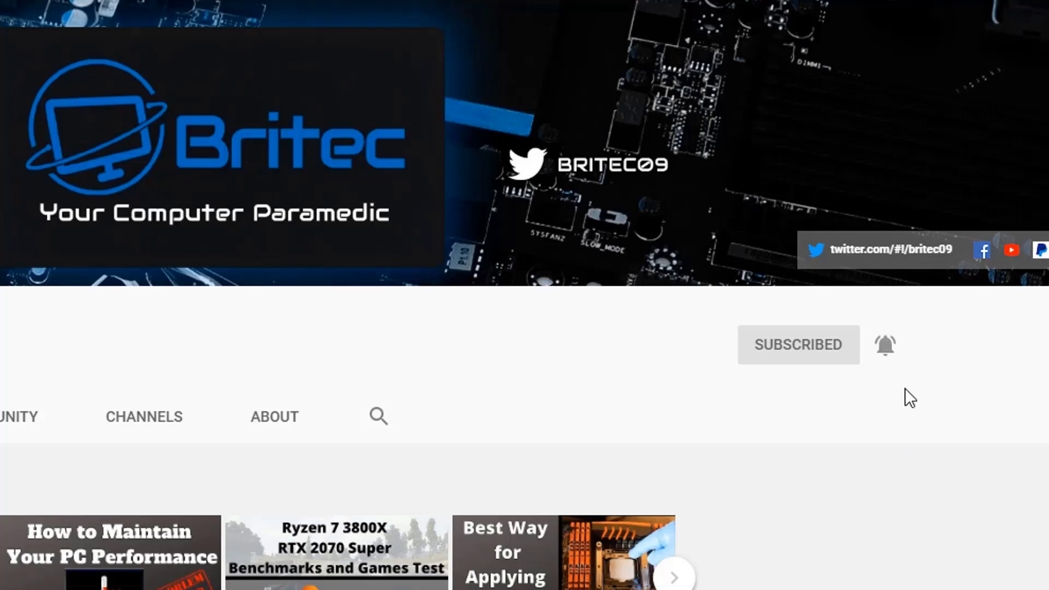